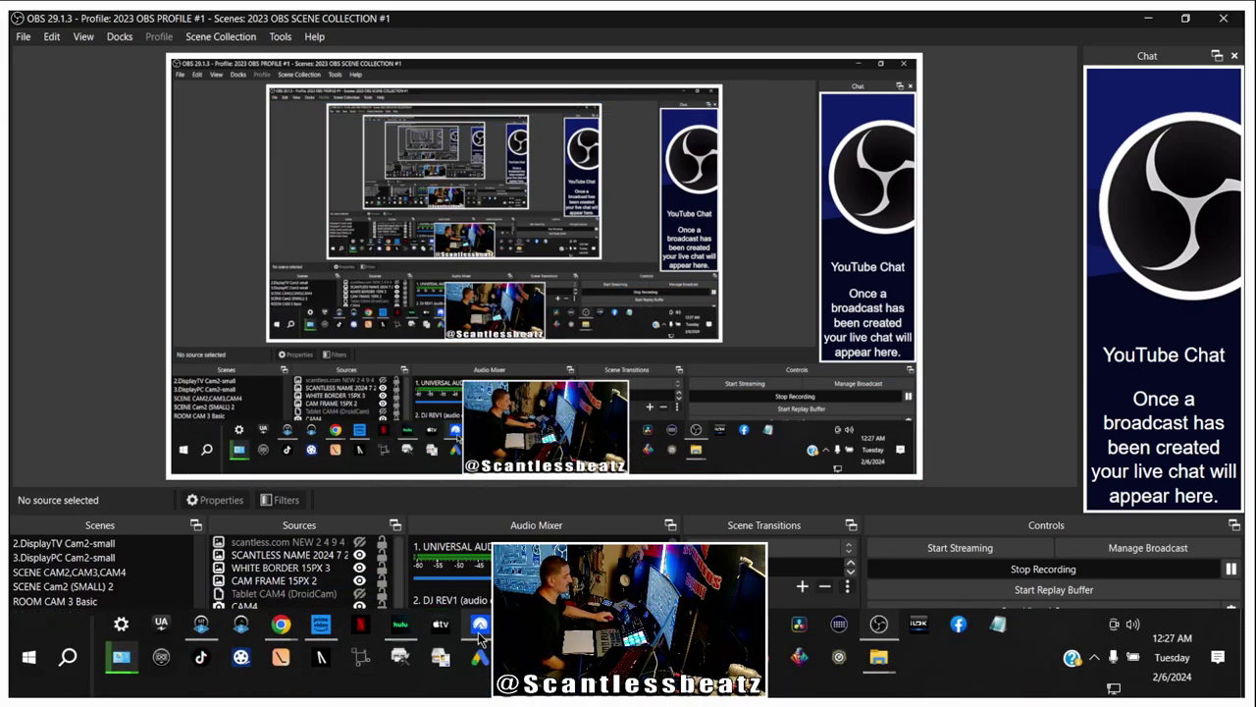
Bring up the DroidCam OBS page in Chrome and scroll to the plugin download section
{"action": "mouse_move", "coordinate": [281, 624]}
{"action": "left_click", "coordinate": [272, 549]}
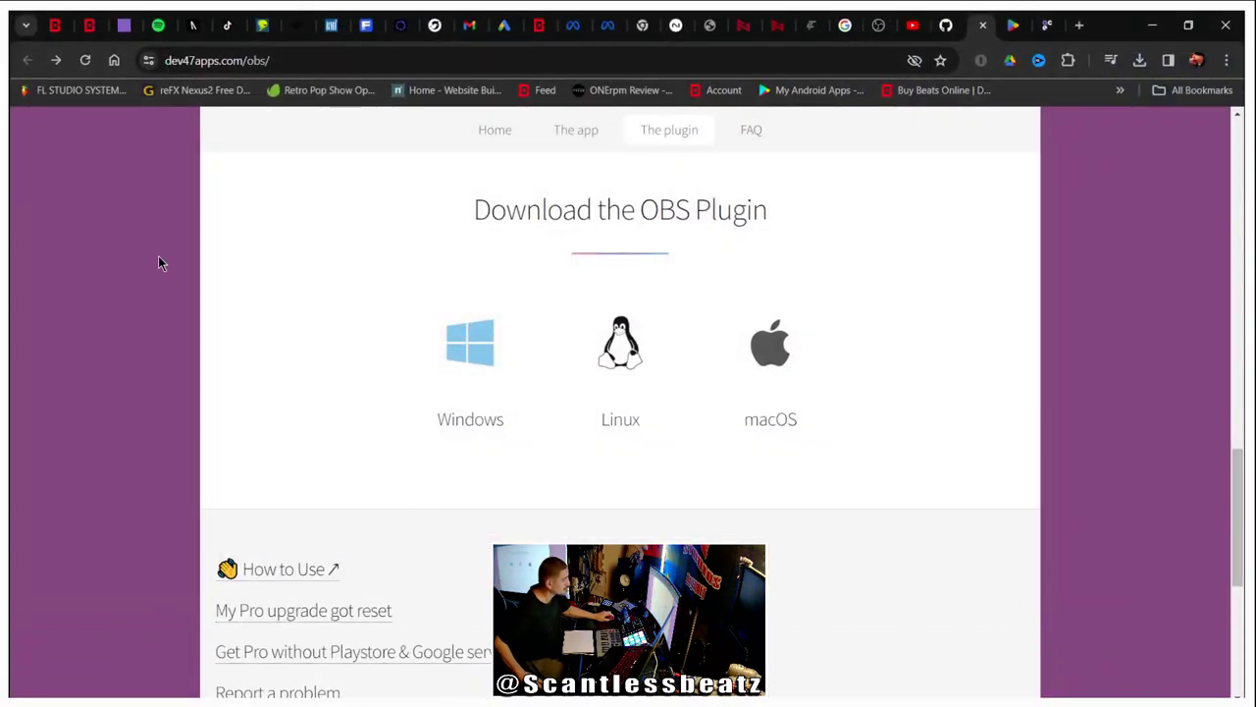
{"action": "scroll", "coordinate": [149, 245], "scroll_direction": "up", "scroll_amount": 3}
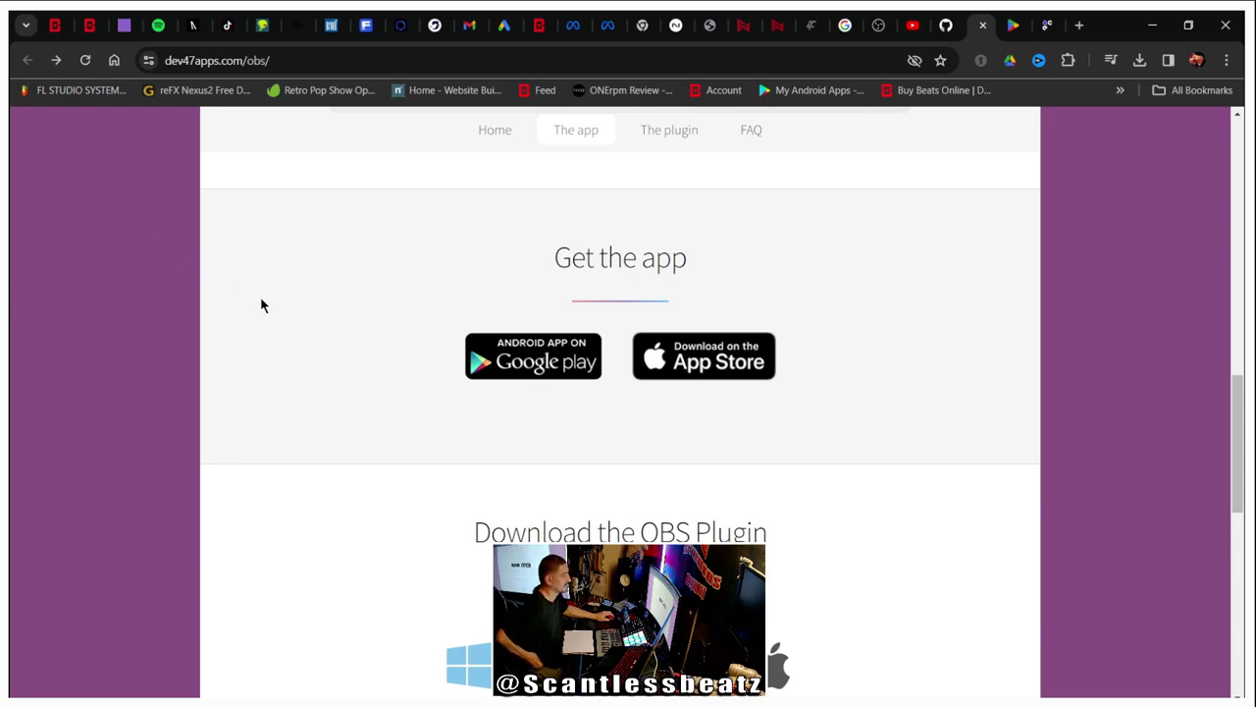
{"action": "scroll", "coordinate": [268, 303], "scroll_direction": "up", "scroll_amount": 5}
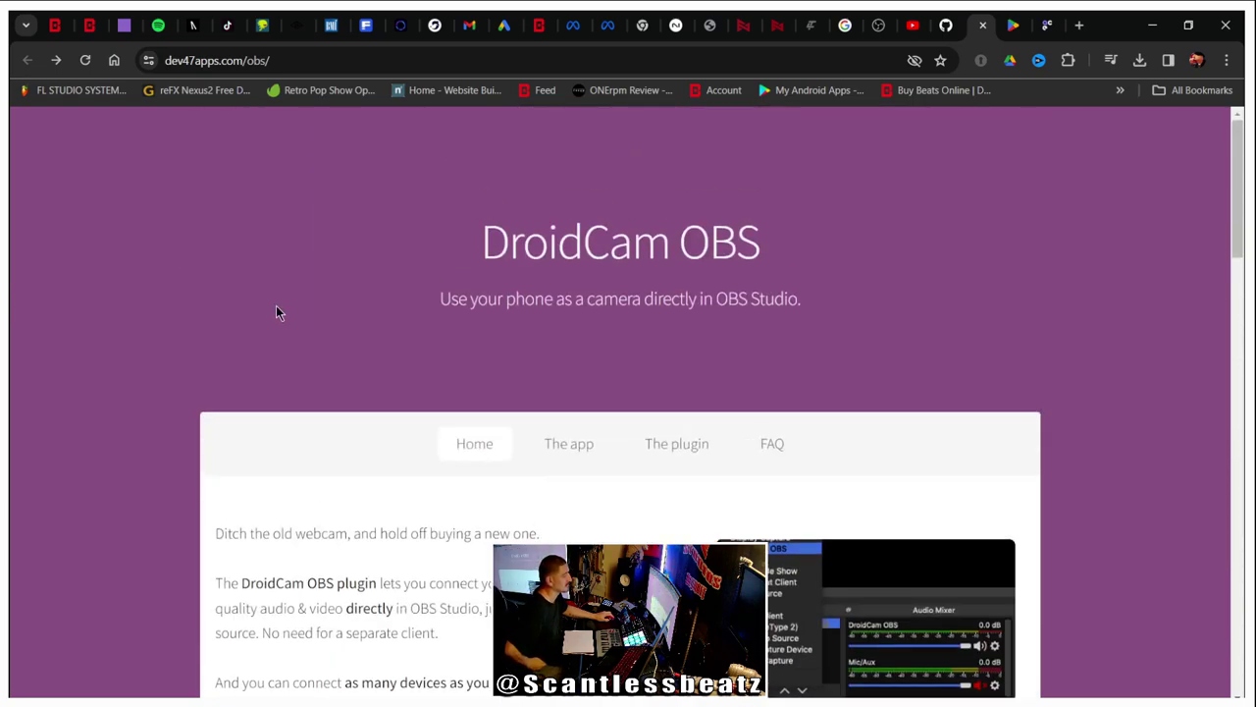
{"action": "scroll", "coordinate": [284, 306], "scroll_direction": "down", "scroll_amount": 2}
{"action": "scroll", "coordinate": [303, 305], "scroll_direction": "up", "scroll_amount": 2}
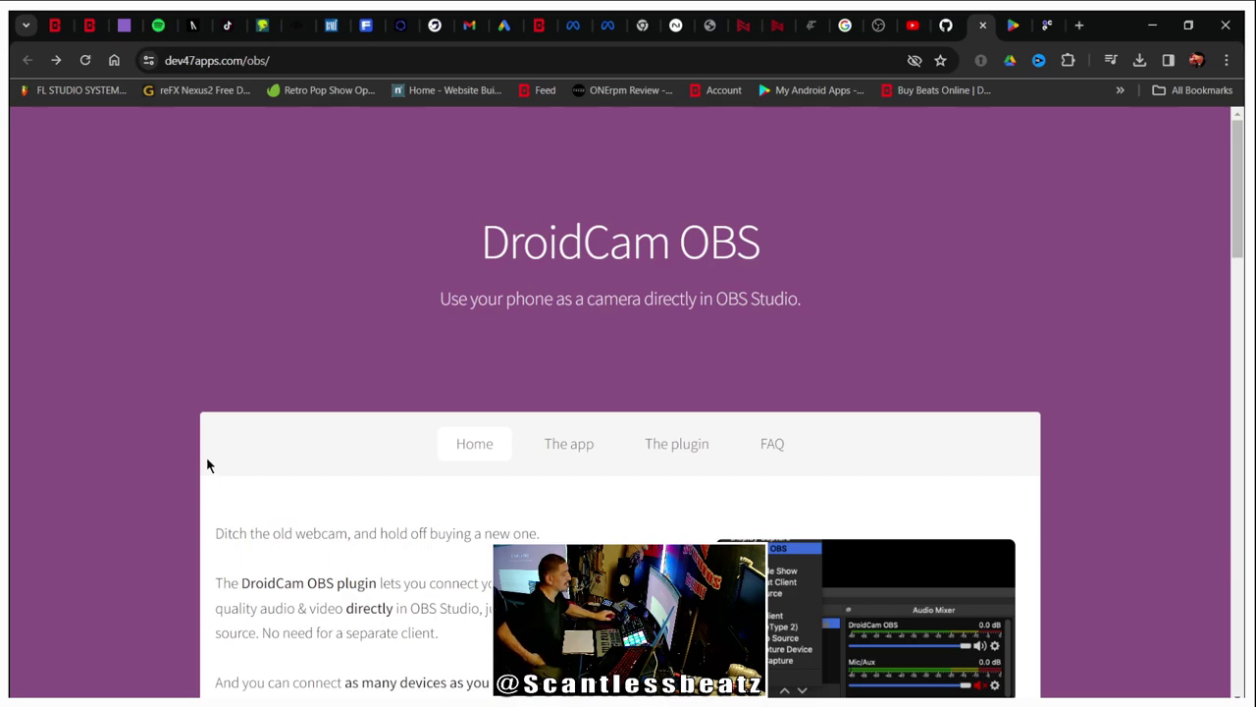
{"action": "scroll", "coordinate": [398, 285], "scroll_direction": "down", "scroll_amount": 2}
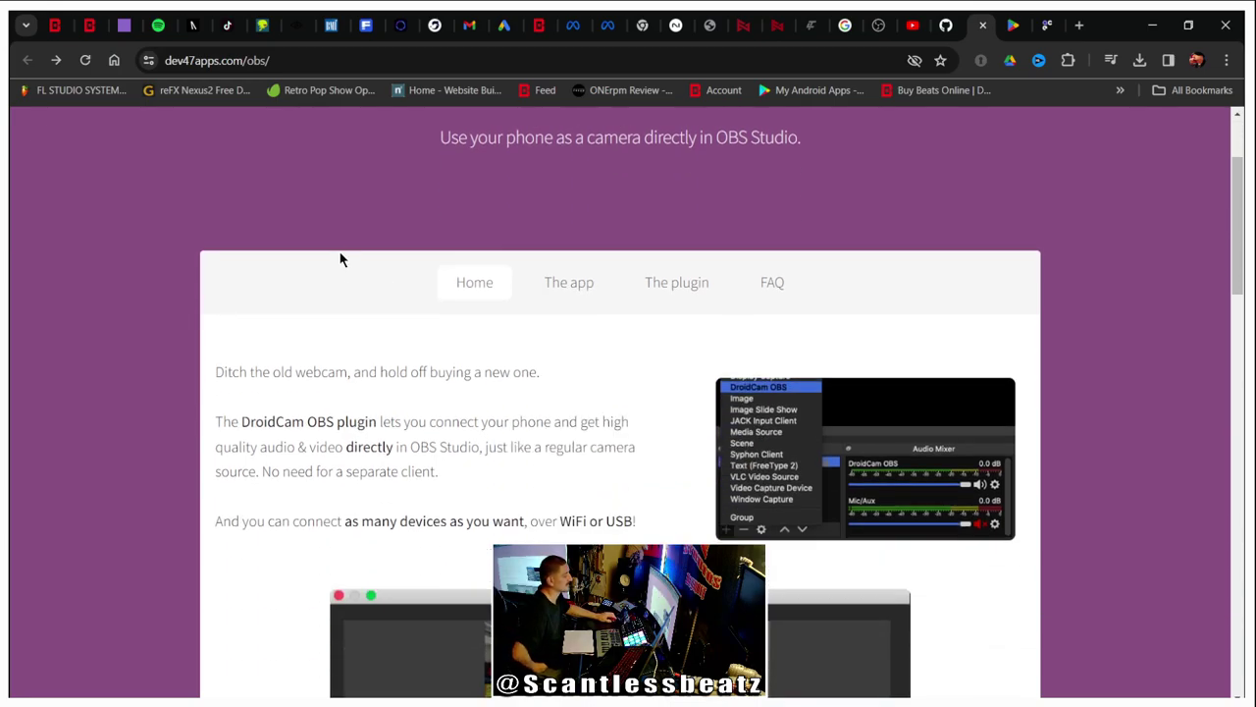
{"action": "scroll", "coordinate": [359, 289], "scroll_direction": "down", "scroll_amount": 4}
{"action": "scroll", "coordinate": [359, 290], "scroll_direction": "up", "scroll_amount": 2}
{"action": "scroll", "coordinate": [373, 299], "scroll_direction": "up", "scroll_amount": 2}
{"action": "scroll", "coordinate": [378, 297], "scroll_direction": "down", "scroll_amount": 5}
{"action": "scroll", "coordinate": [377, 296], "scroll_direction": "down", "scroll_amount": 3}
{"action": "scroll", "coordinate": [378, 296], "scroll_direction": "up", "scroll_amount": 2}
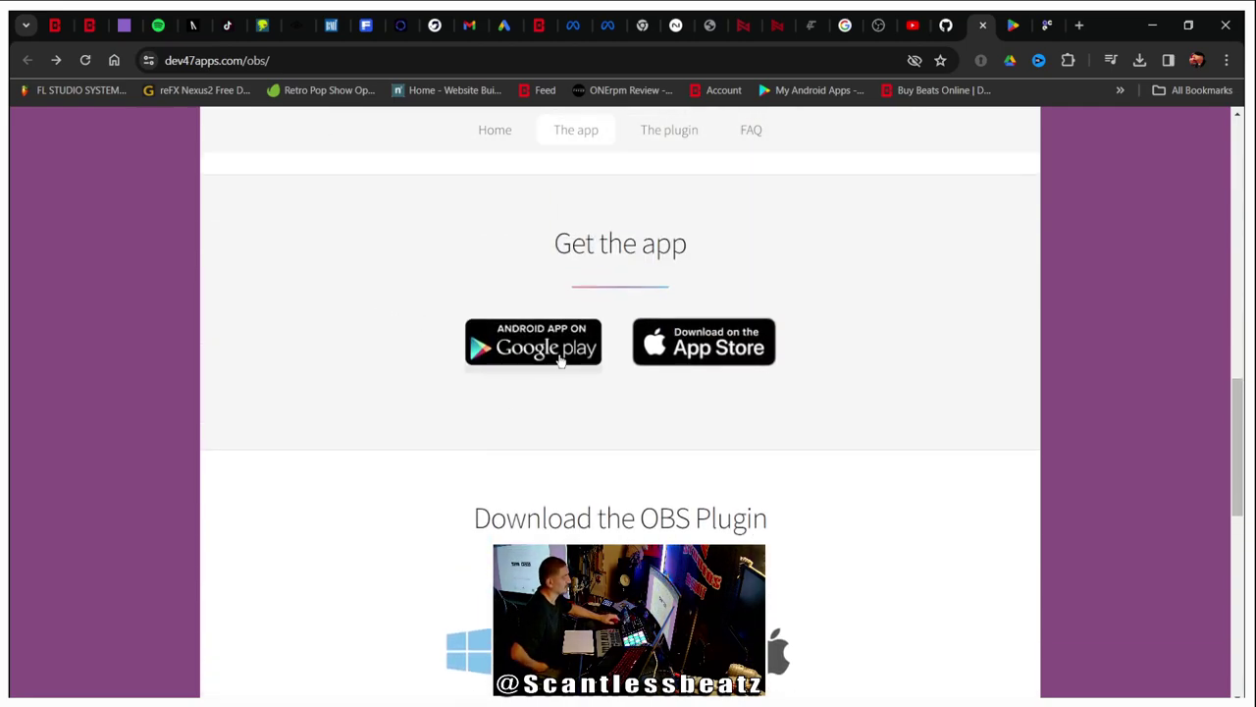
{"action": "scroll", "coordinate": [530, 344], "scroll_direction": "down", "scroll_amount": 2}
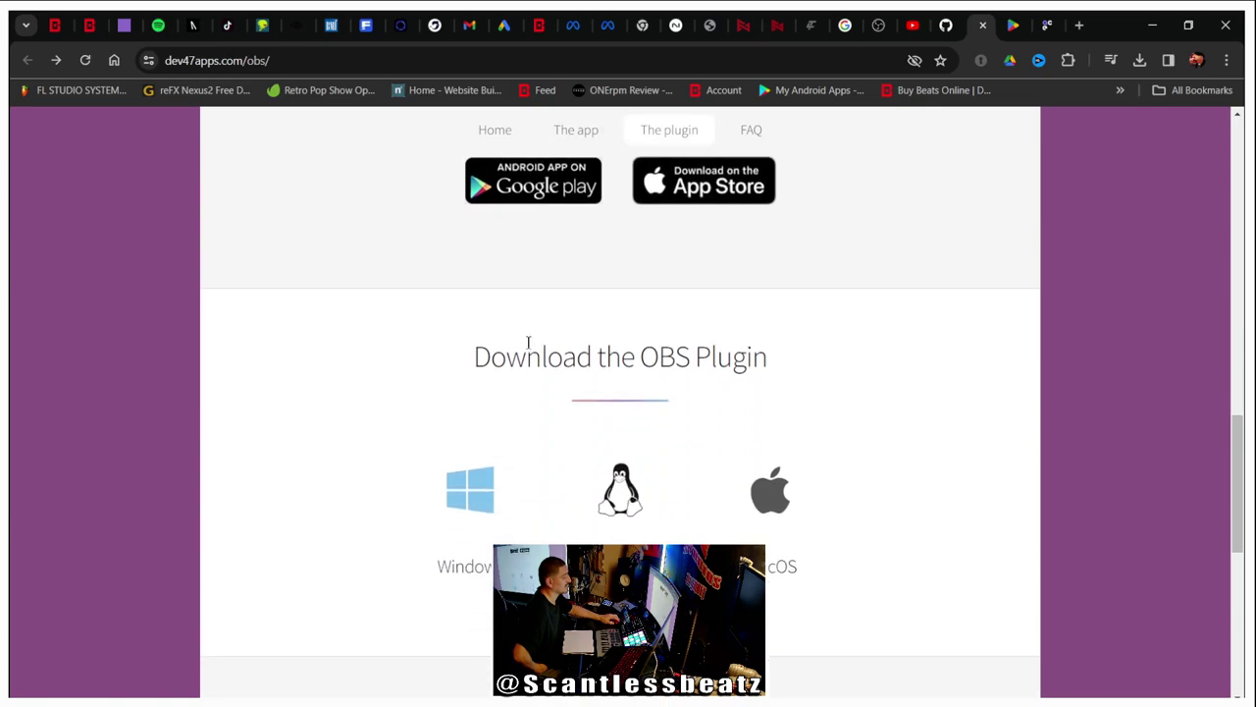
{"action": "scroll", "coordinate": [583, 353], "scroll_direction": "down", "scroll_amount": 1}
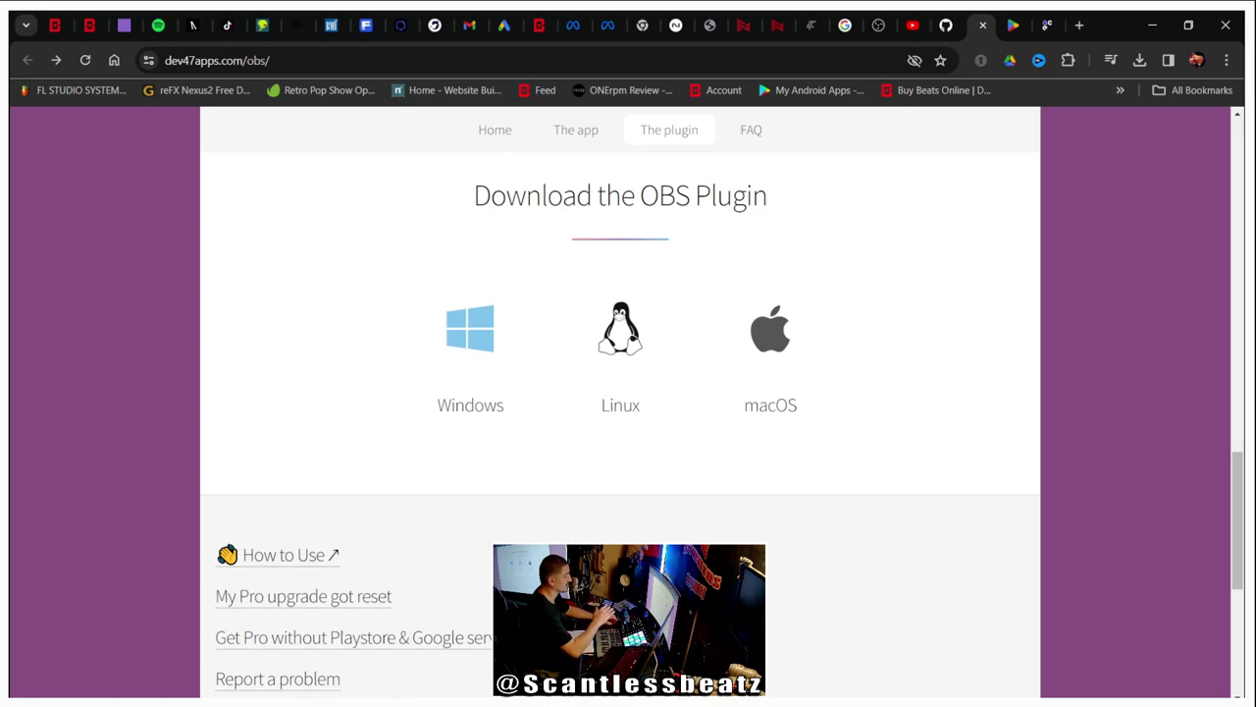
{"action": "scroll", "coordinate": [556, 535], "scroll_direction": "up", "scroll_amount": 2}
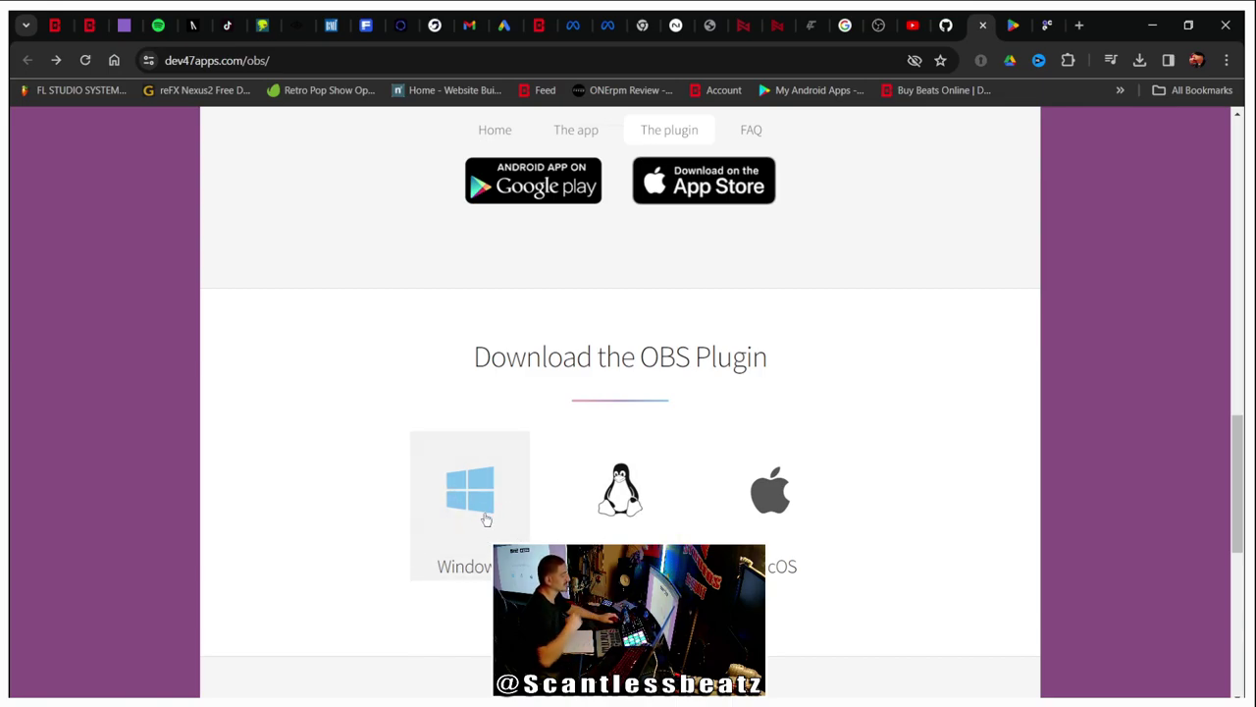
{"action": "scroll", "coordinate": [474, 380], "scroll_direction": "down", "scroll_amount": 2}
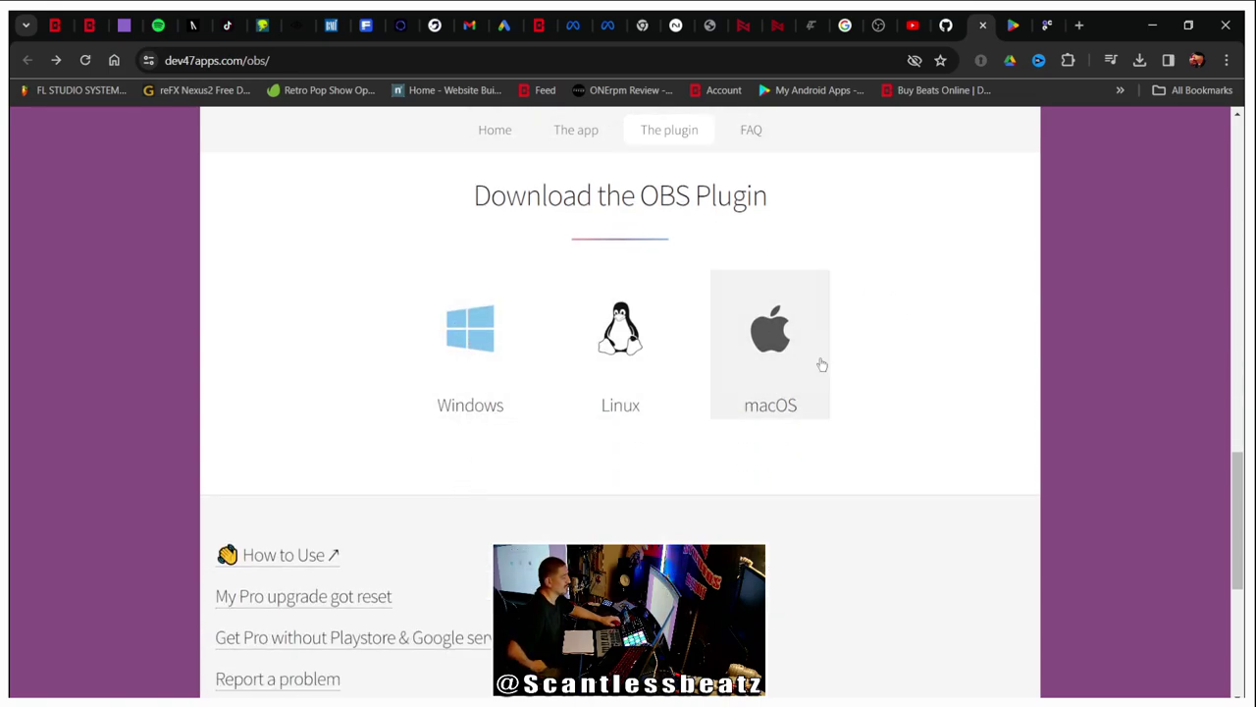
Open the Windows plugin download and start saving the DroidCam OBS installer to OBS DROID CAM
{"action": "left_click", "coordinate": [462, 348]}
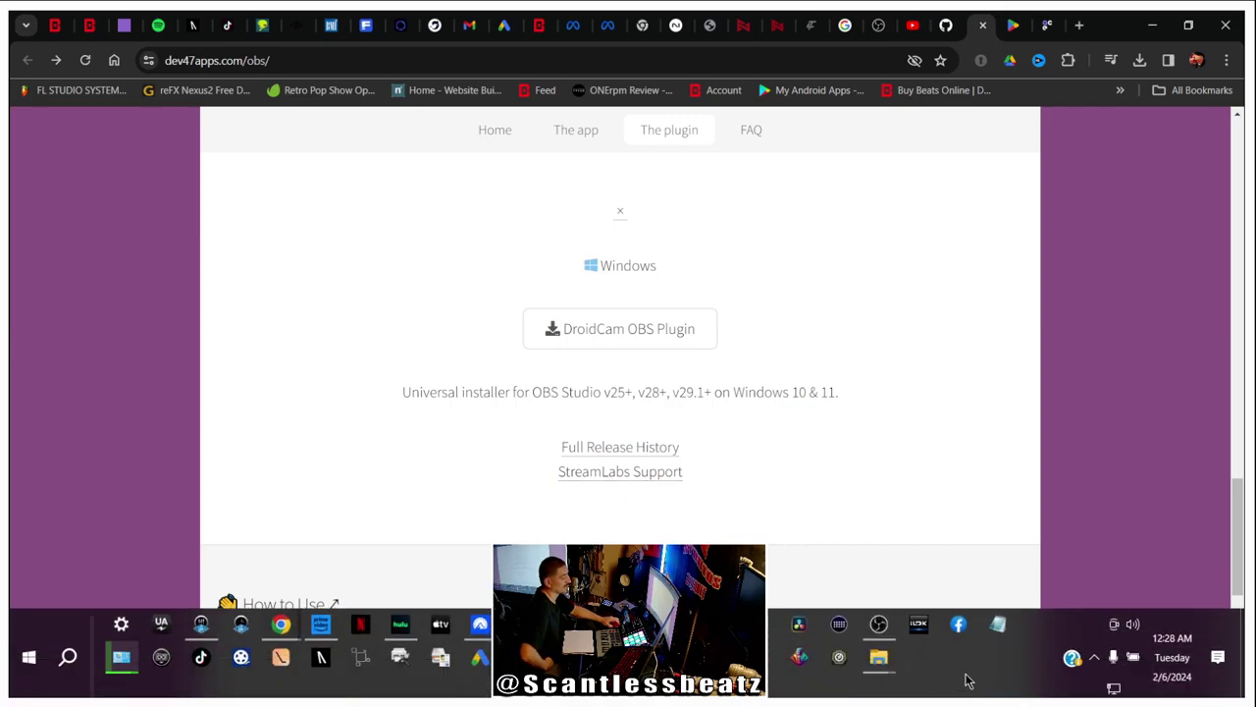
{"action": "left_click", "coordinate": [879, 630]}
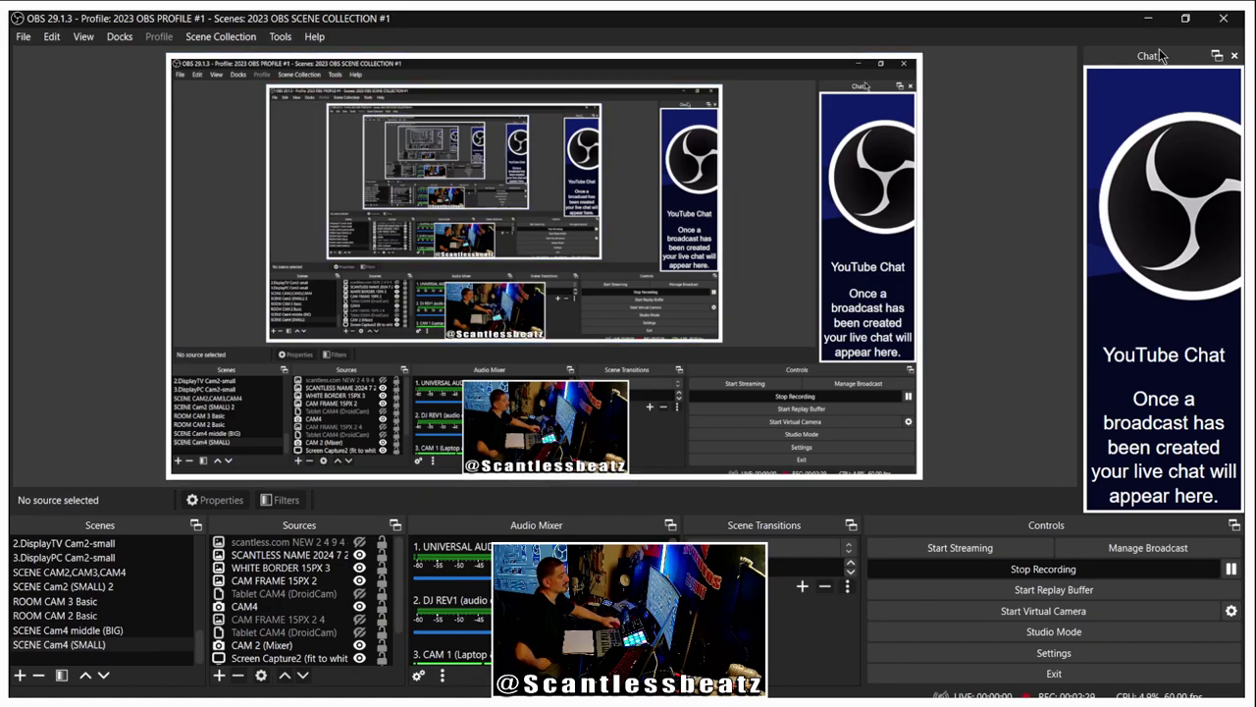
{"action": "left_click", "coordinate": [1149, 19]}
{"action": "scroll", "coordinate": [482, 525], "scroll_direction": "down", "scroll_amount": 5}
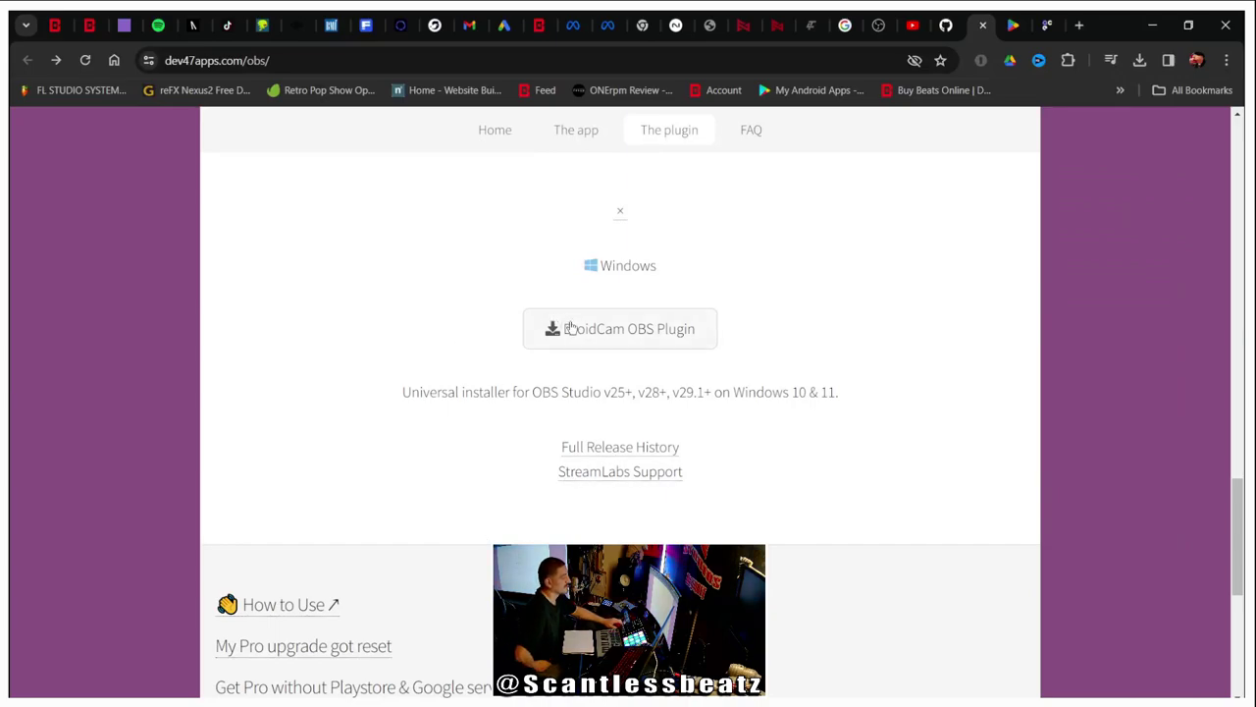
{"action": "left_click", "coordinate": [602, 335]}
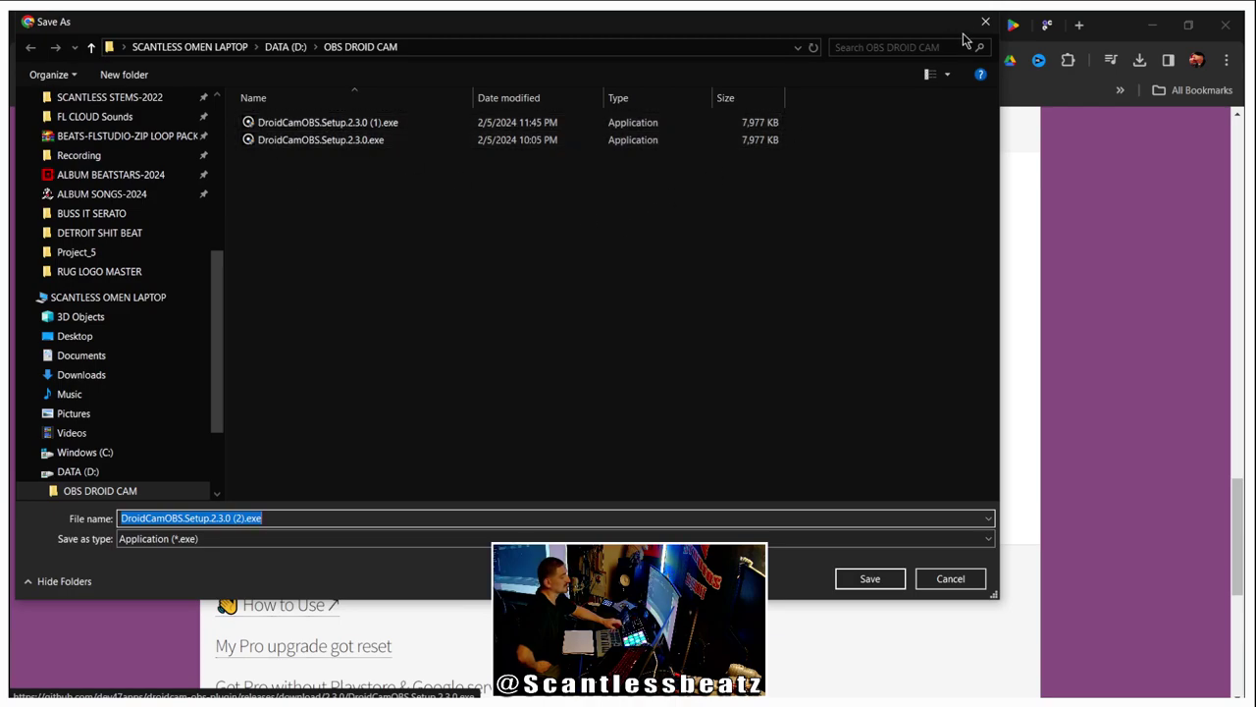
Cancel the duplicate save and show the downloaded installer in its folder
{"action": "left_click", "coordinate": [985, 21]}
{"action": "left_click", "coordinate": [1138, 61]}
{"action": "left_click", "coordinate": [1089, 132]}
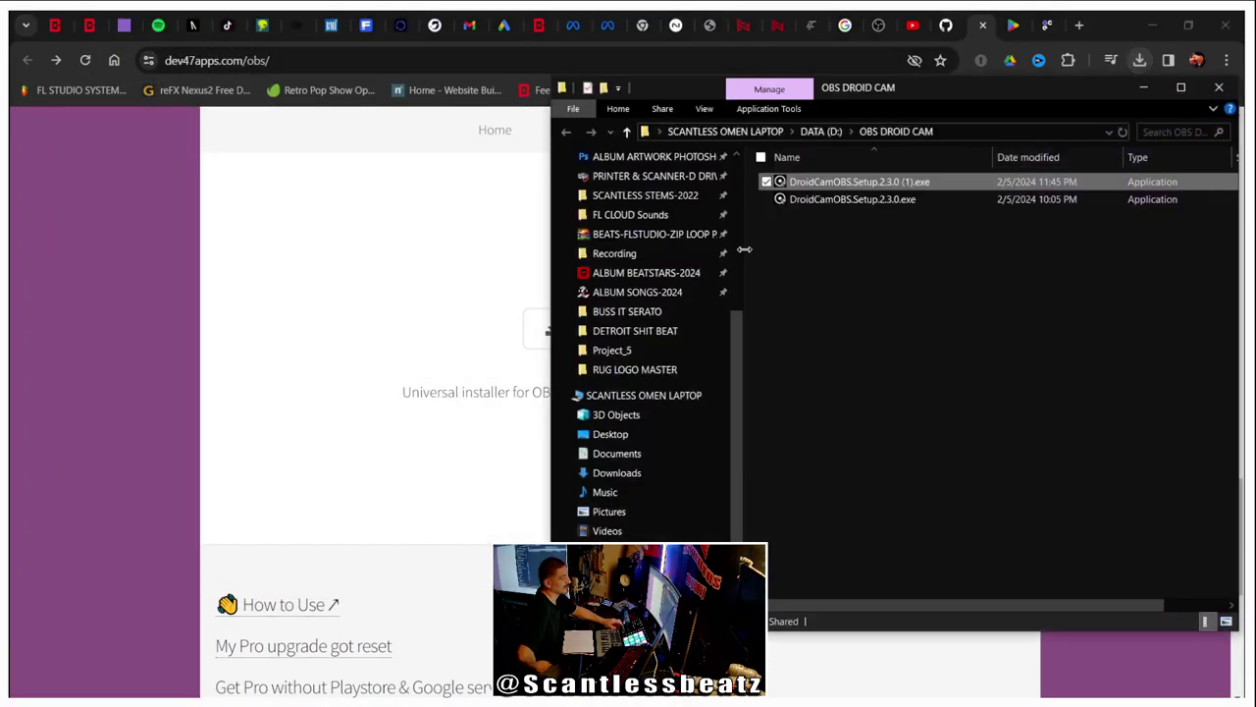
Run the DroidCam OBS installer as administrator, accept the licence, then cancel setup
{"action": "right_click", "coordinate": [810, 191]}
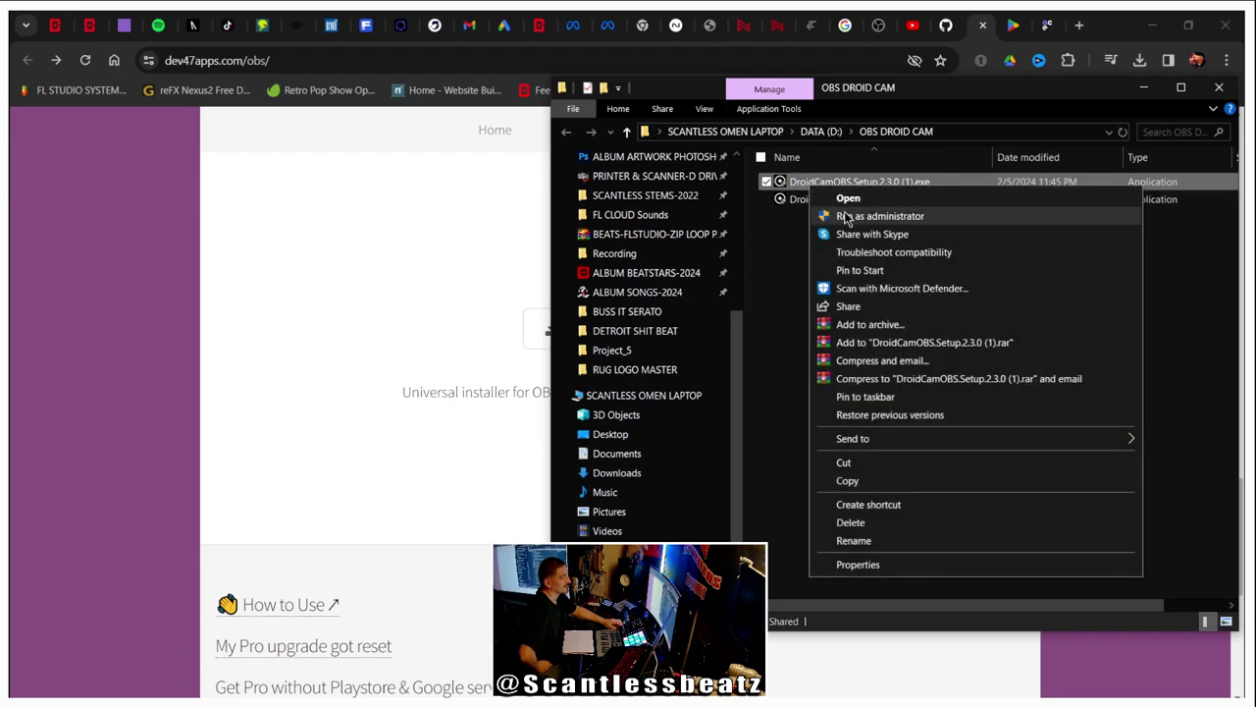
{"action": "left_click", "coordinate": [850, 218]}
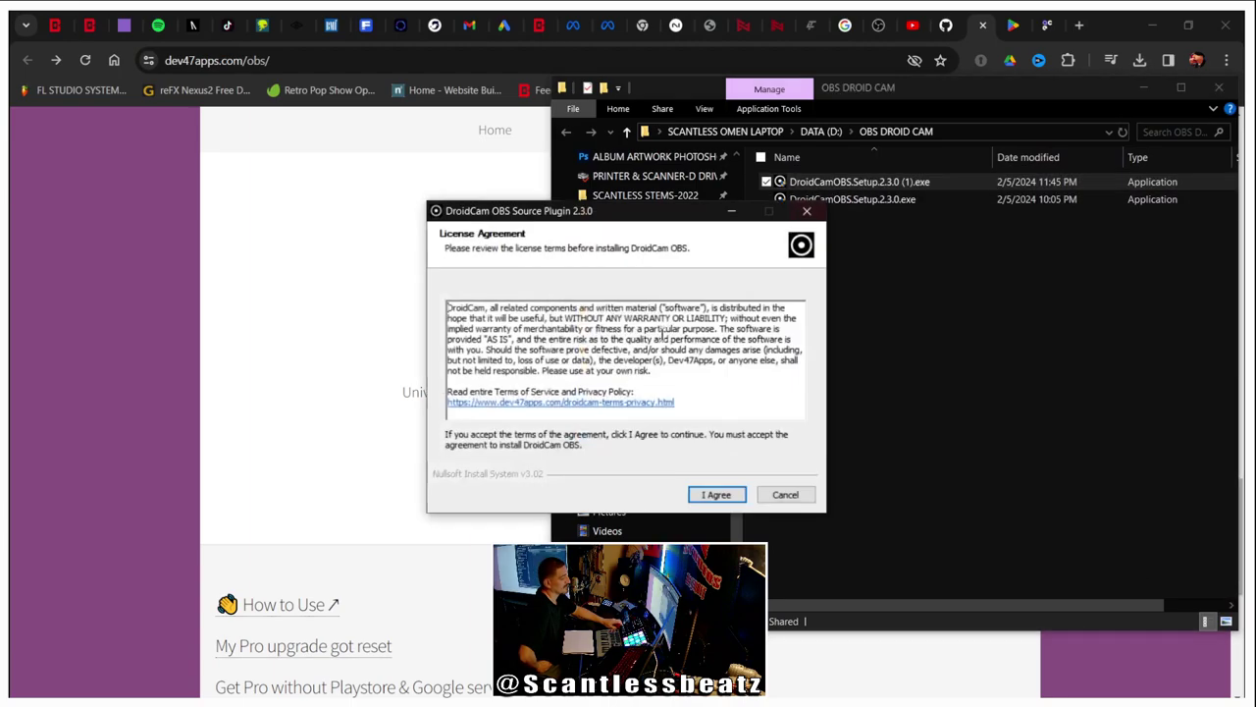
{"action": "left_click", "coordinate": [710, 496]}
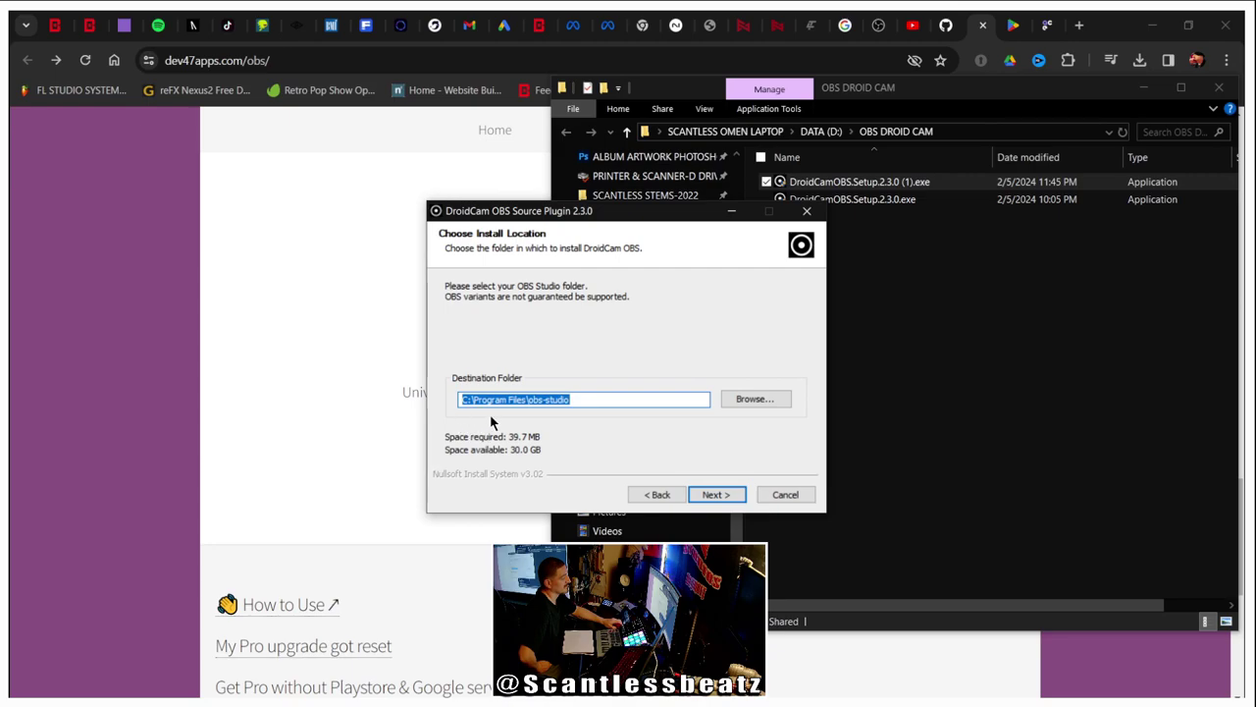
{"action": "left_click", "coordinate": [788, 497]}
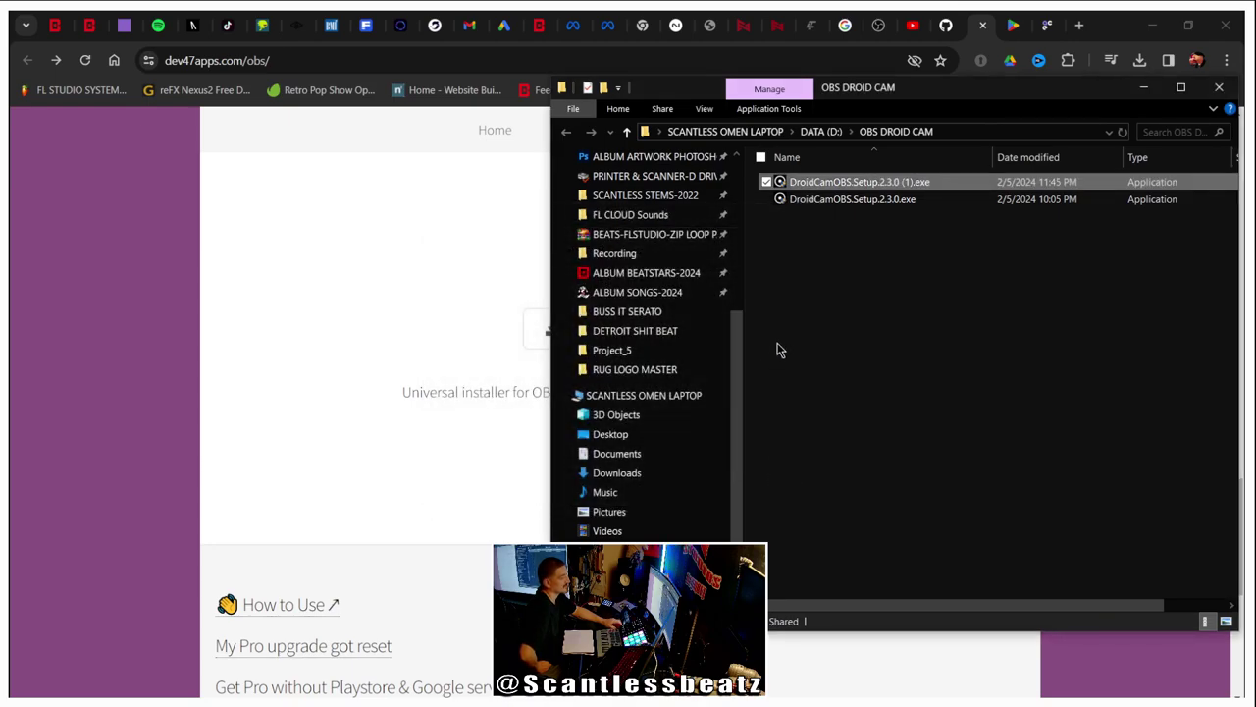
Minimize File Explorer and bring OBS Studio back to the front
{"action": "left_click", "coordinate": [1143, 90]}
{"action": "mouse_move", "coordinate": [877, 694]}
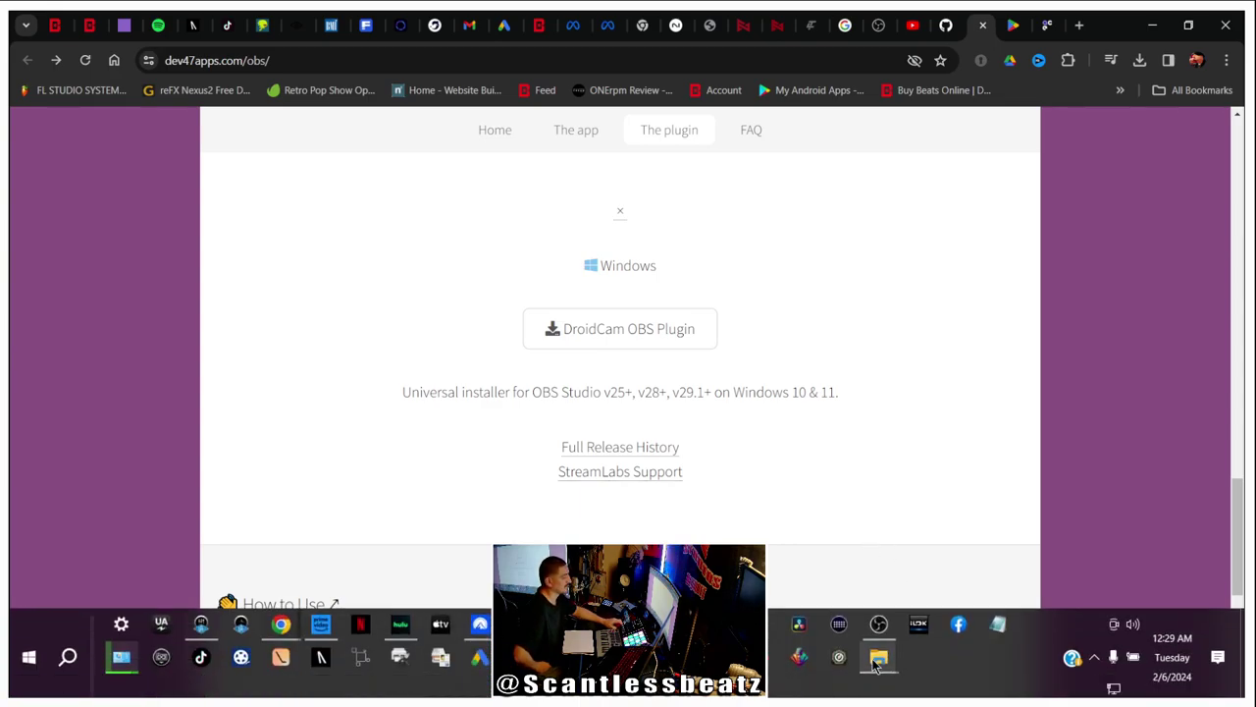
{"action": "left_click", "coordinate": [875, 628]}
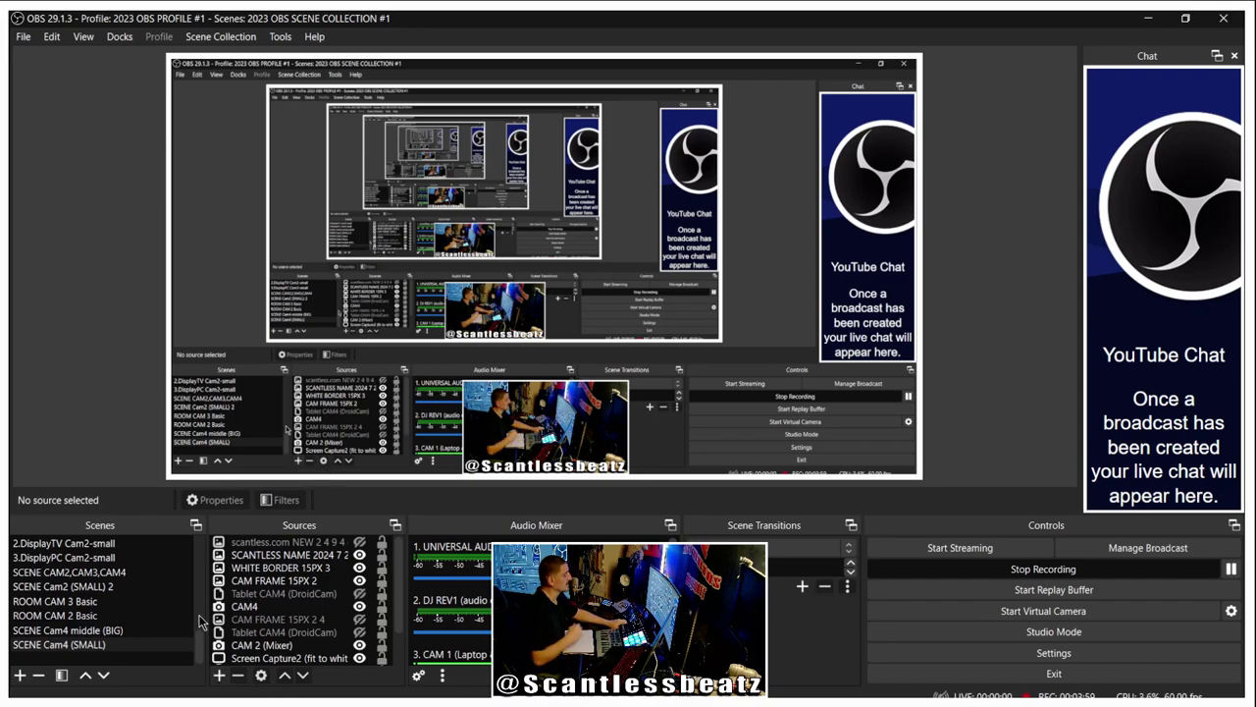
Add a DroidCam OBS source to the scene named 'SAMSUNG TABLET CAM1'
{"action": "left_click", "coordinate": [219, 676]}
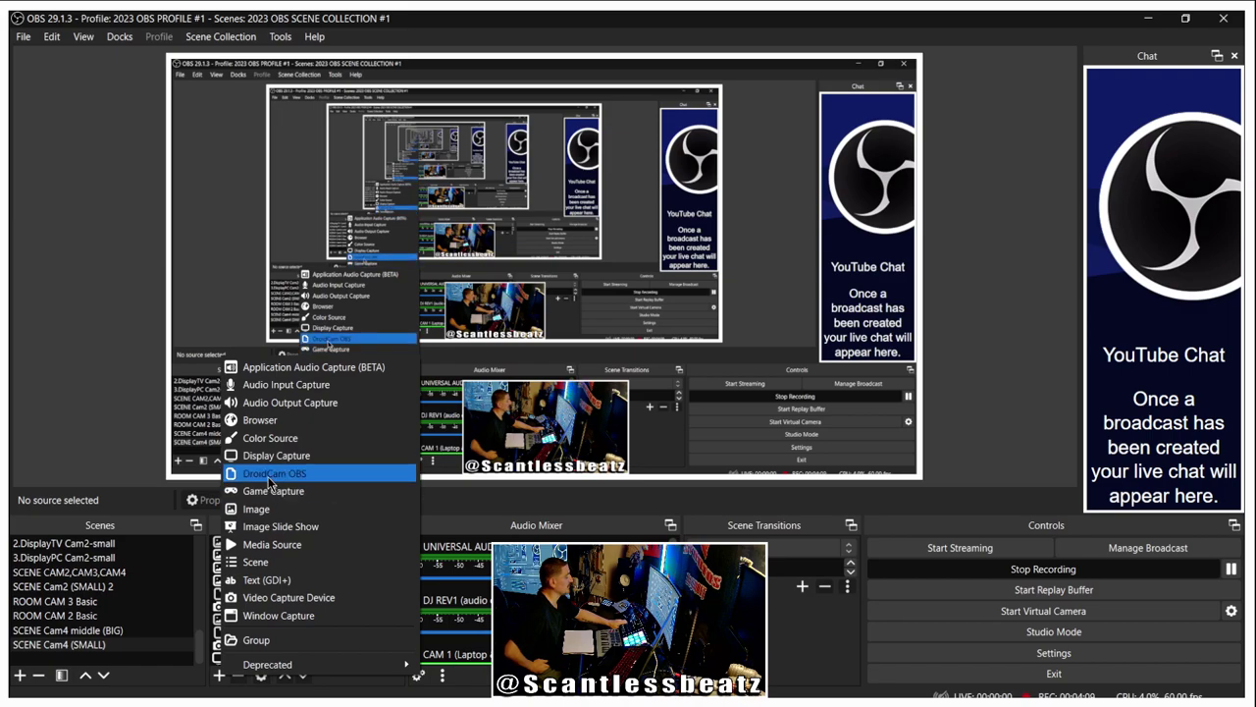
{"action": "left_click", "coordinate": [273, 475]}
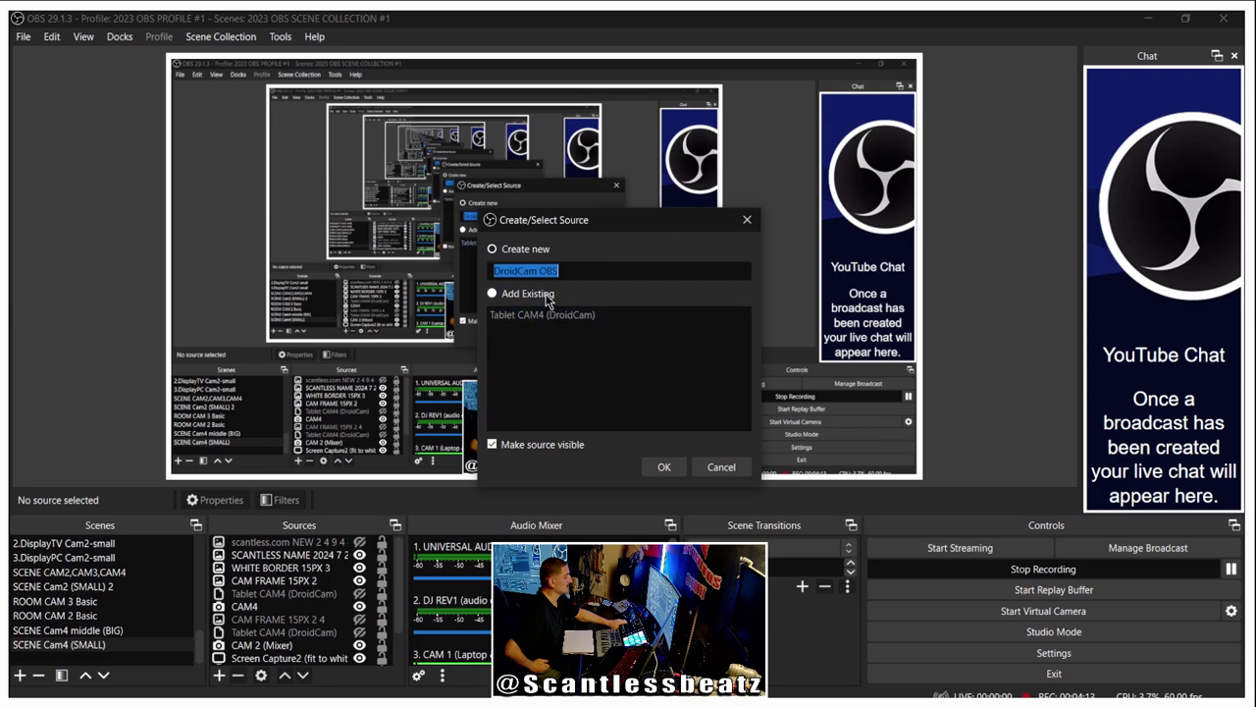
{"action": "left_click", "coordinate": [493, 275]}
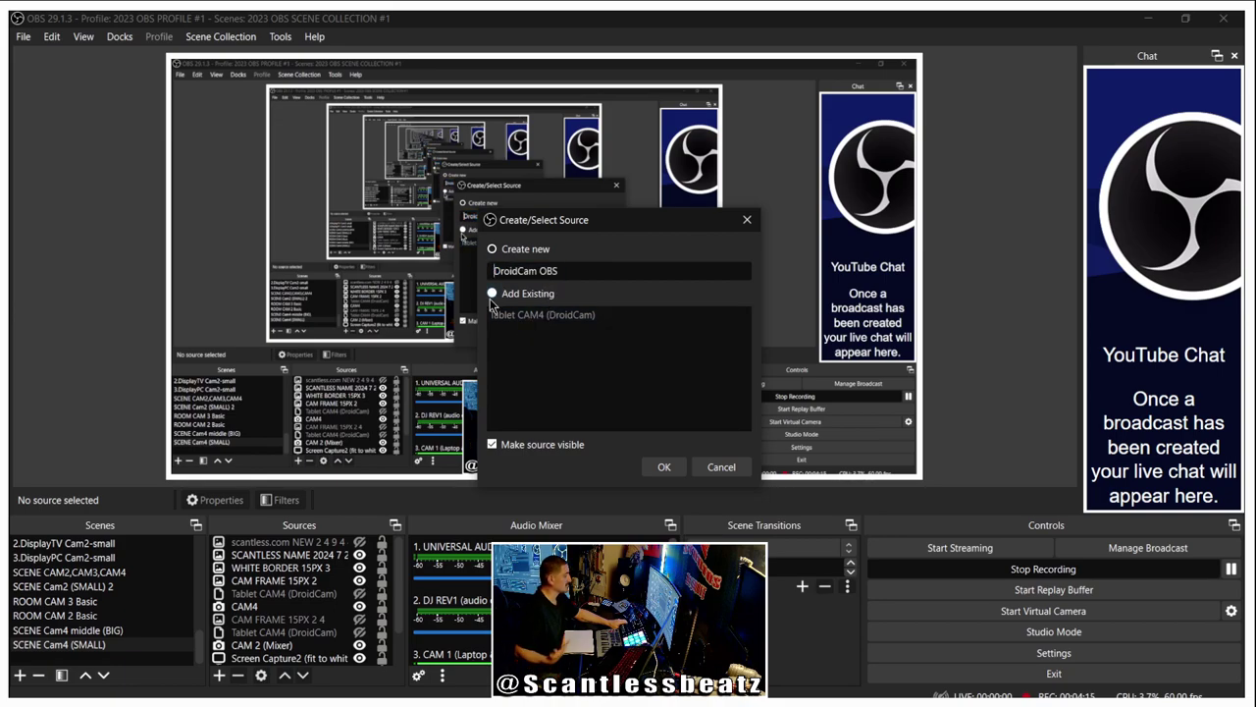
{"action": "type", "text": "SAMSUN"}
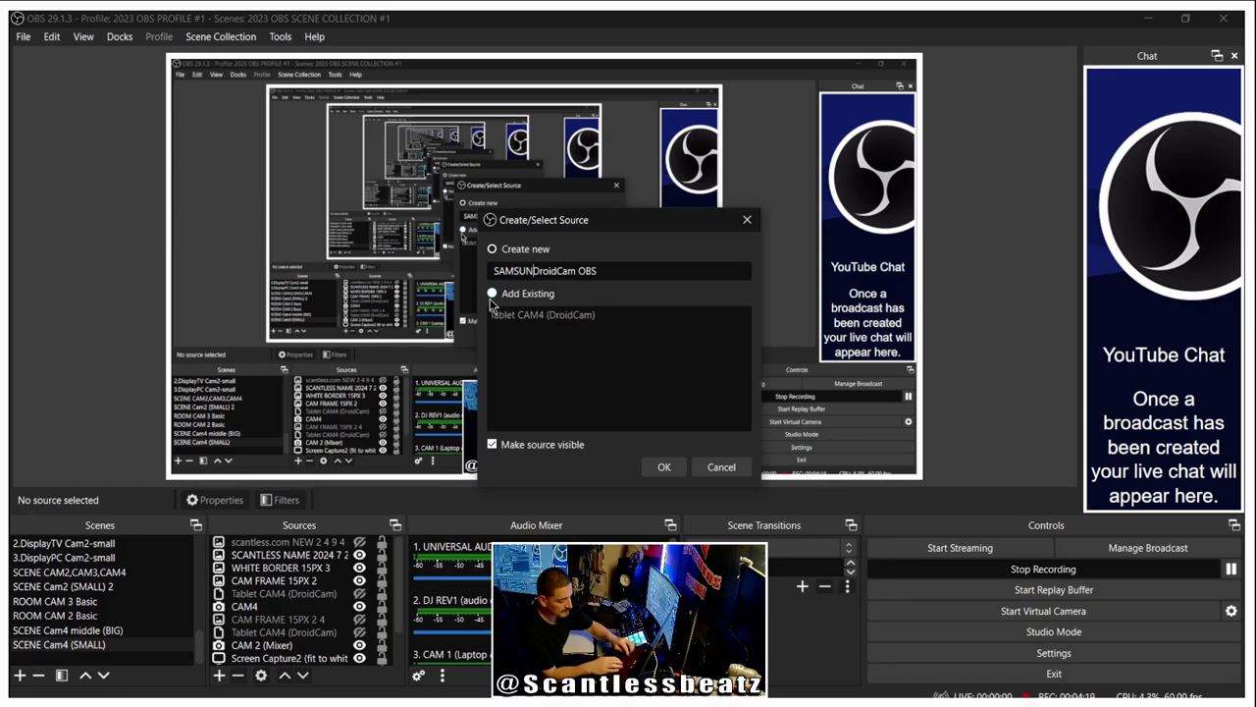
{"action": "type", "text": "G TABLET"}
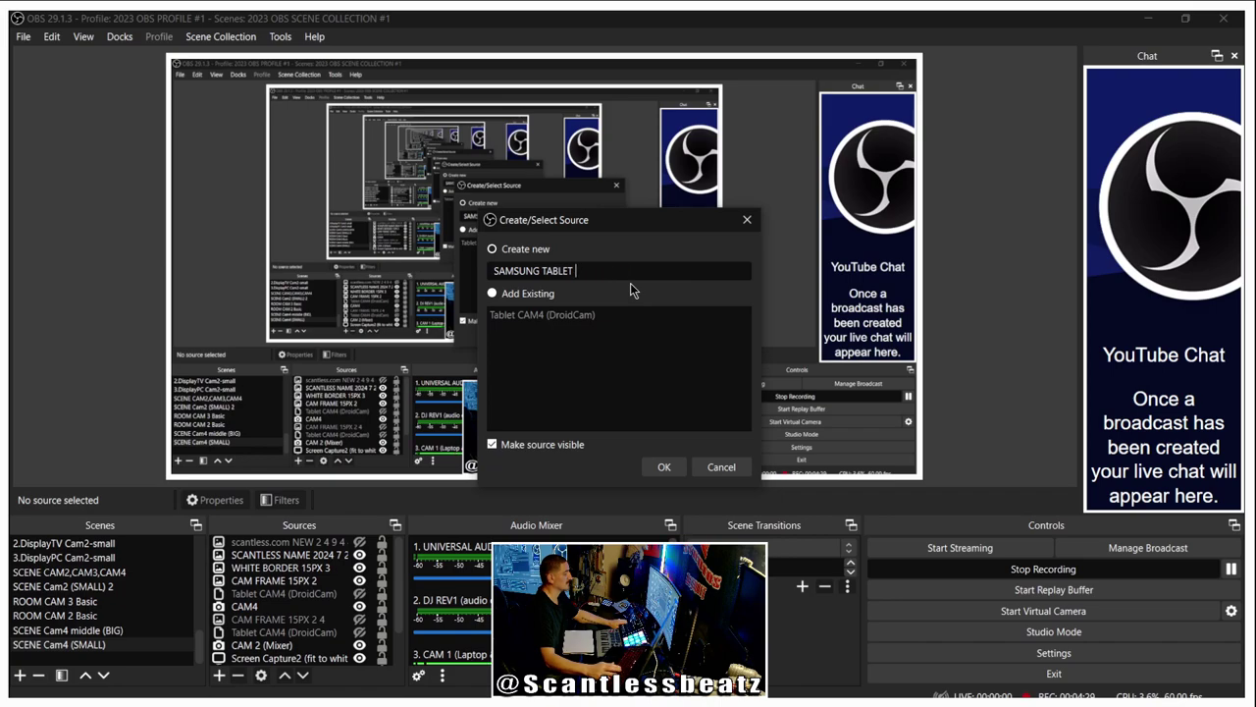
{"action": "type", "text": "CA"}
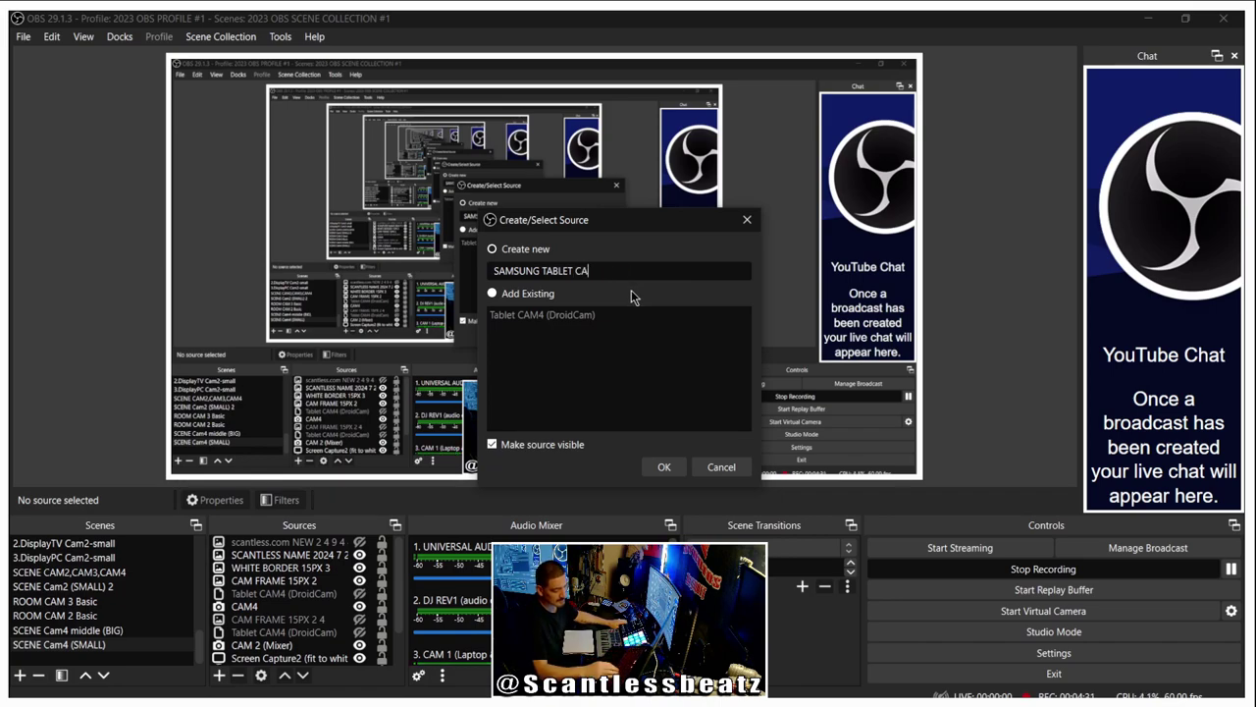
{"action": "type", "text": "M1"}
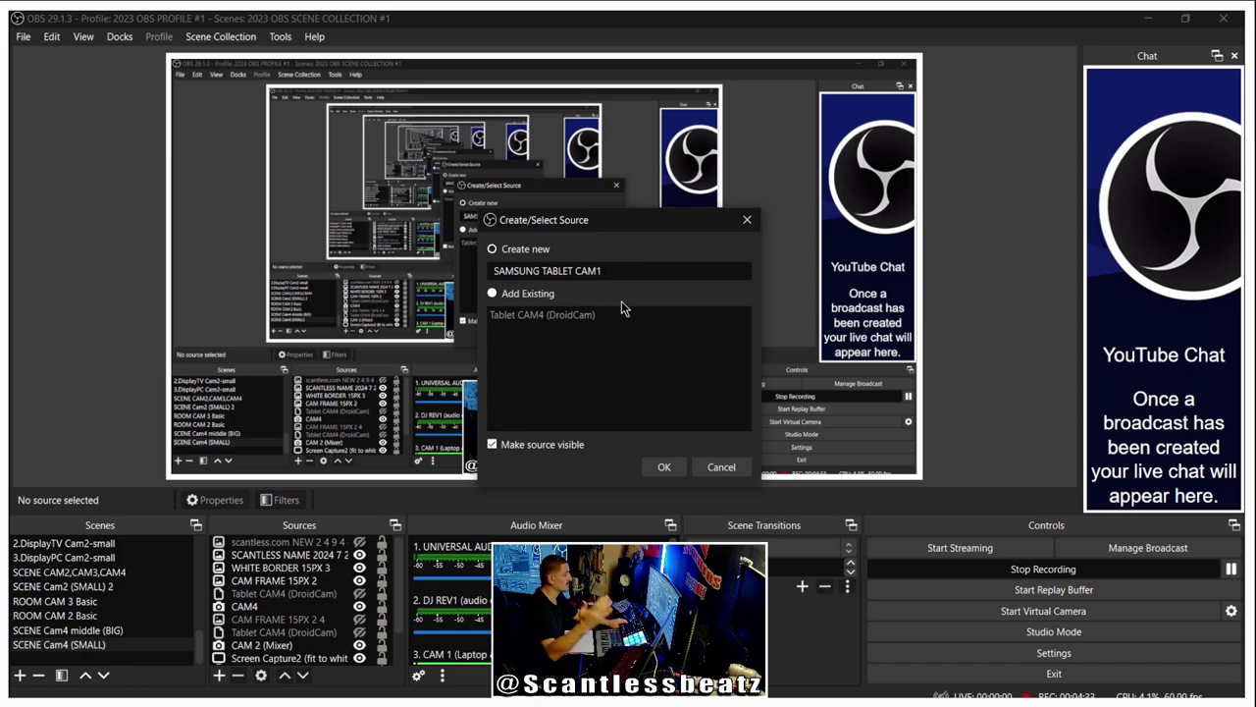
{"action": "left_click", "coordinate": [663, 468]}
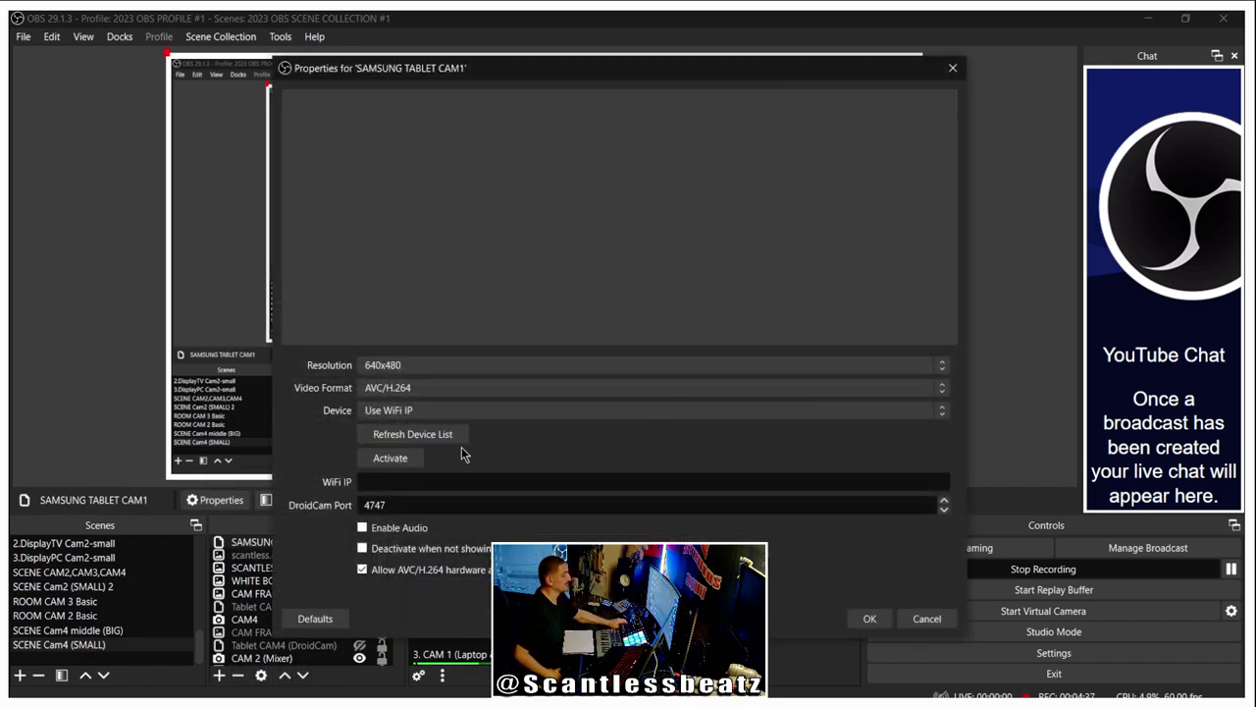
Set the source to 1280x720, device SM-T227U [WIFI], AVC/H.264, and activate it
{"action": "left_click", "coordinate": [397, 367]}
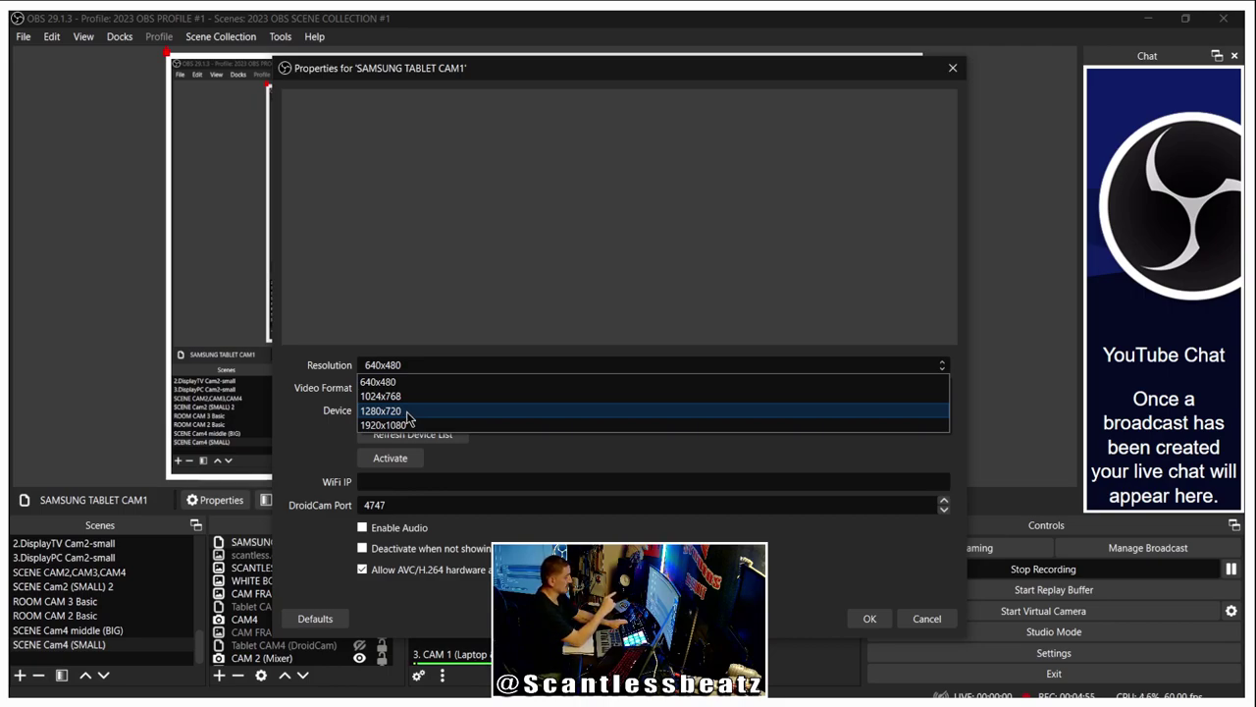
{"action": "left_click", "coordinate": [408, 410]}
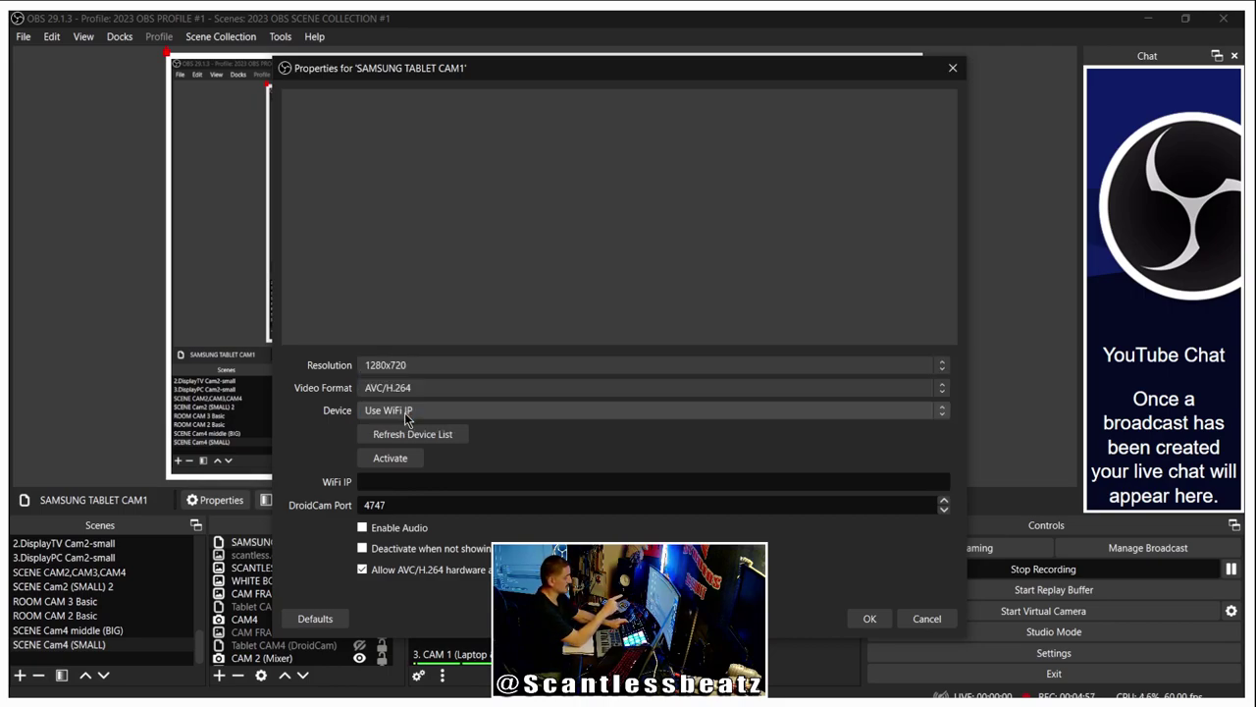
{"action": "left_click", "coordinate": [438, 409]}
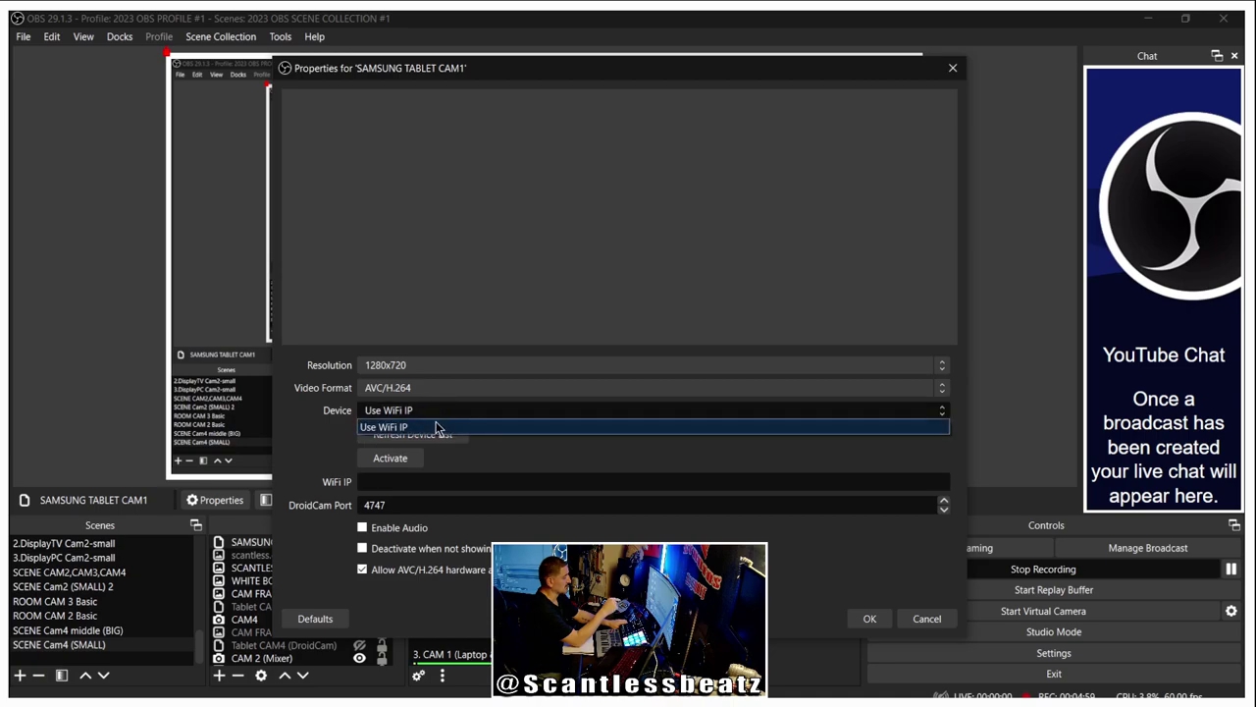
{"action": "left_click", "coordinate": [438, 426]}
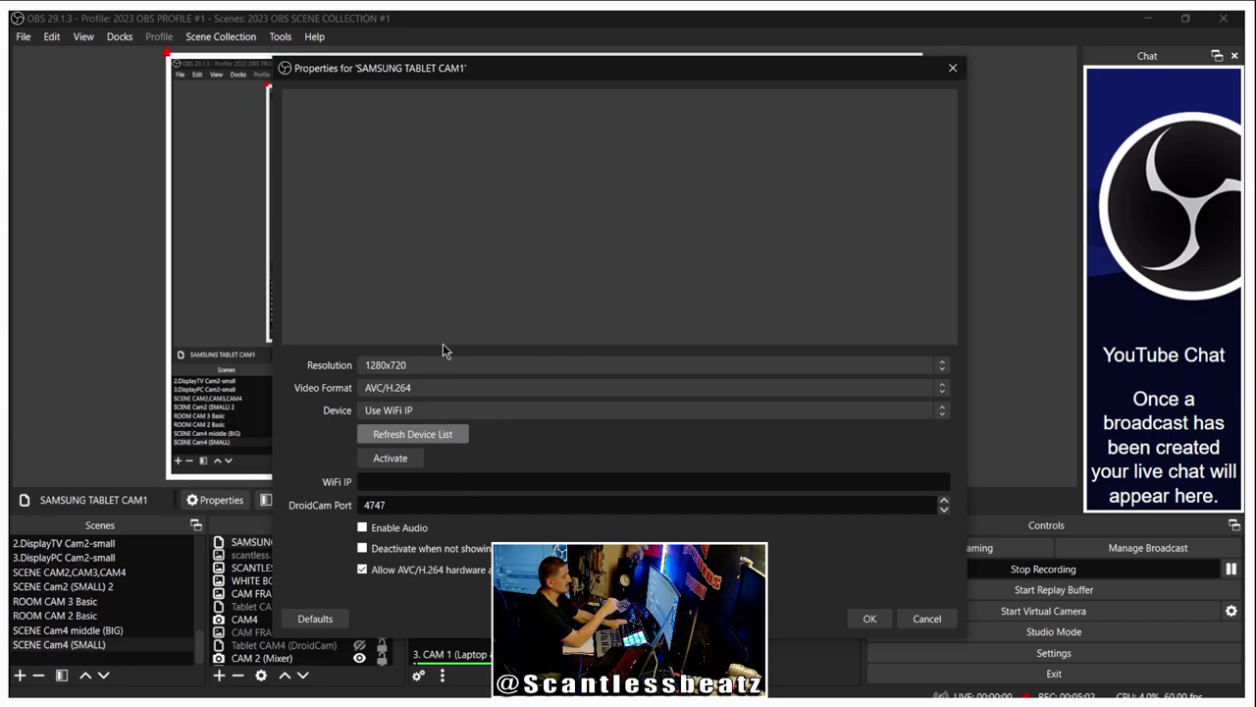
{"action": "left_click", "coordinate": [480, 425]}
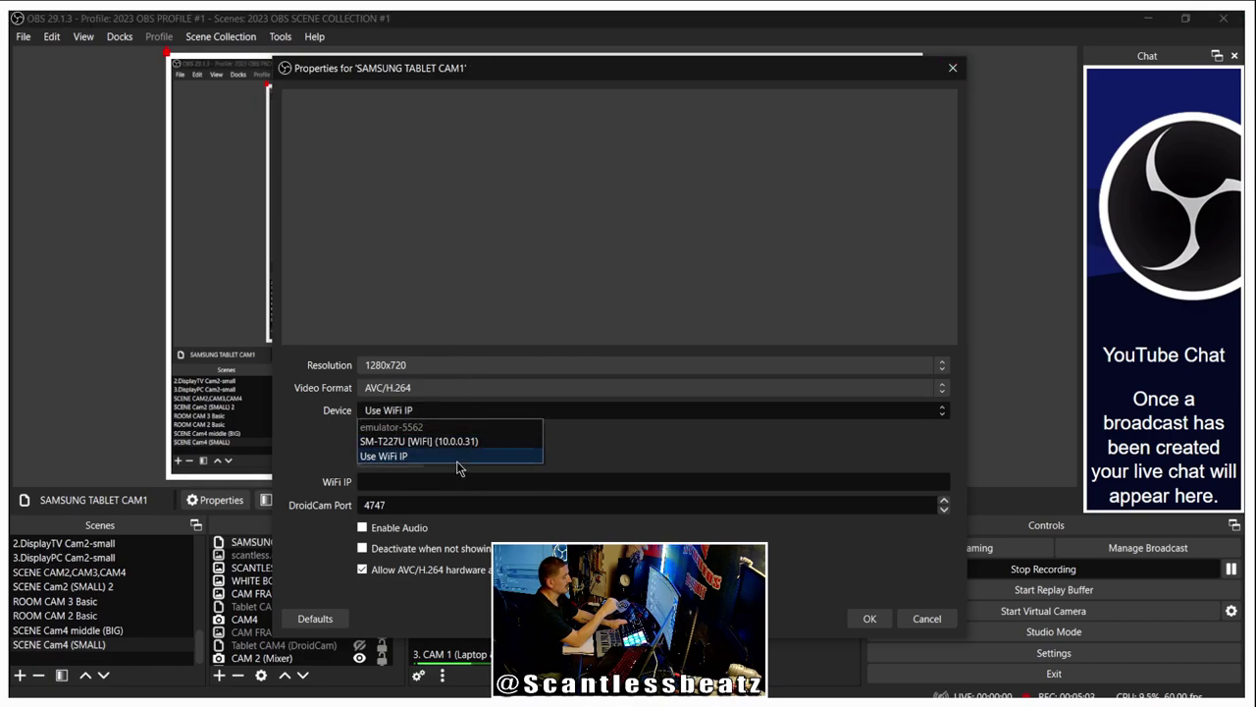
{"action": "left_click", "coordinate": [475, 442]}
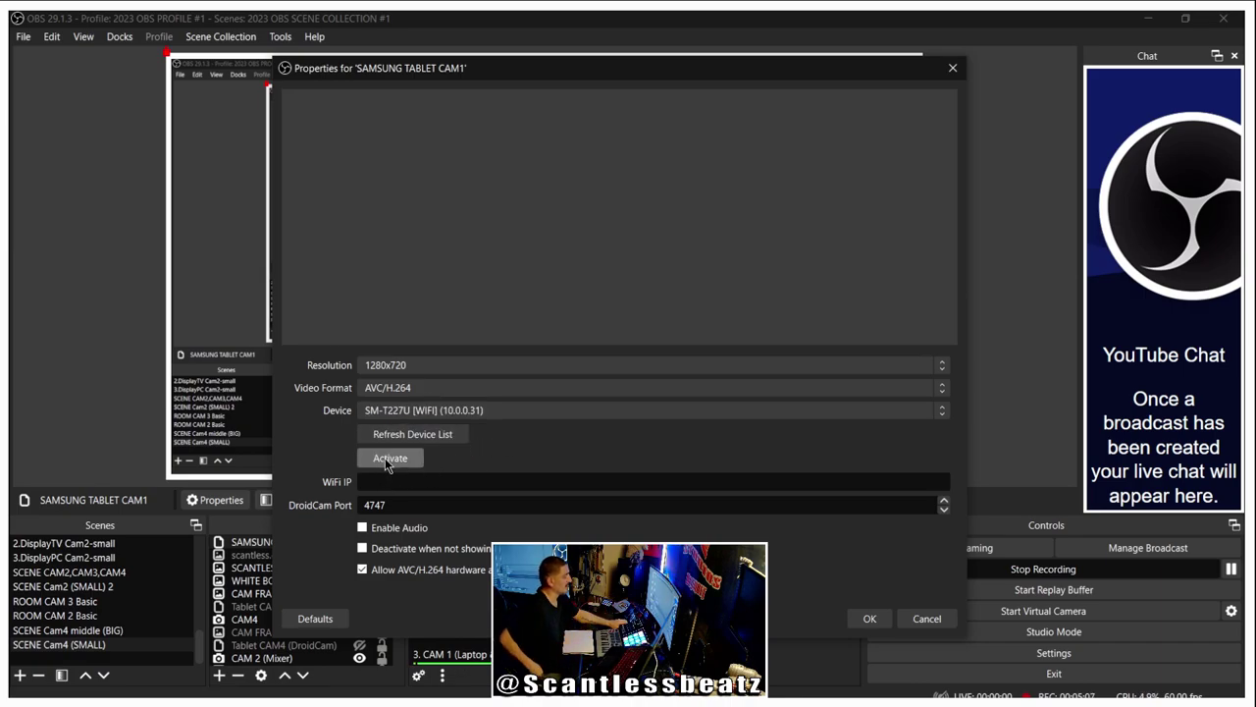
{"action": "left_click", "coordinate": [426, 393]}
{"action": "left_click", "coordinate": [427, 402]}
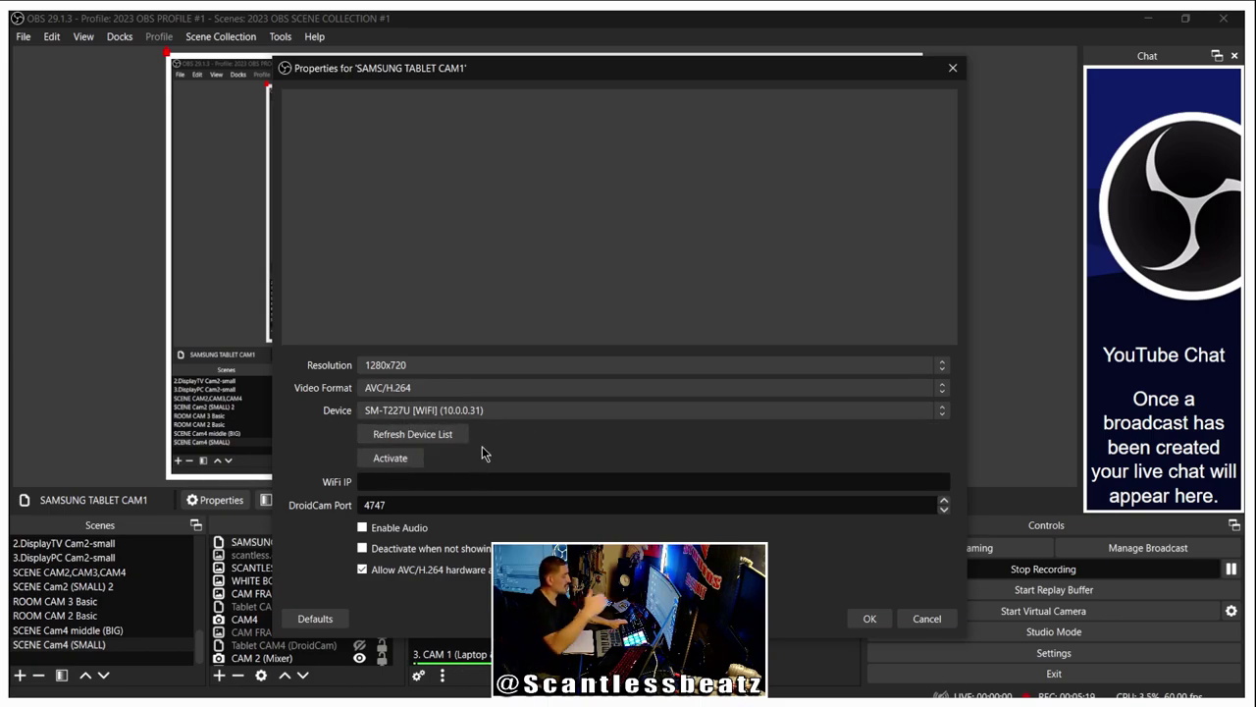
{"action": "left_click", "coordinate": [396, 461]}
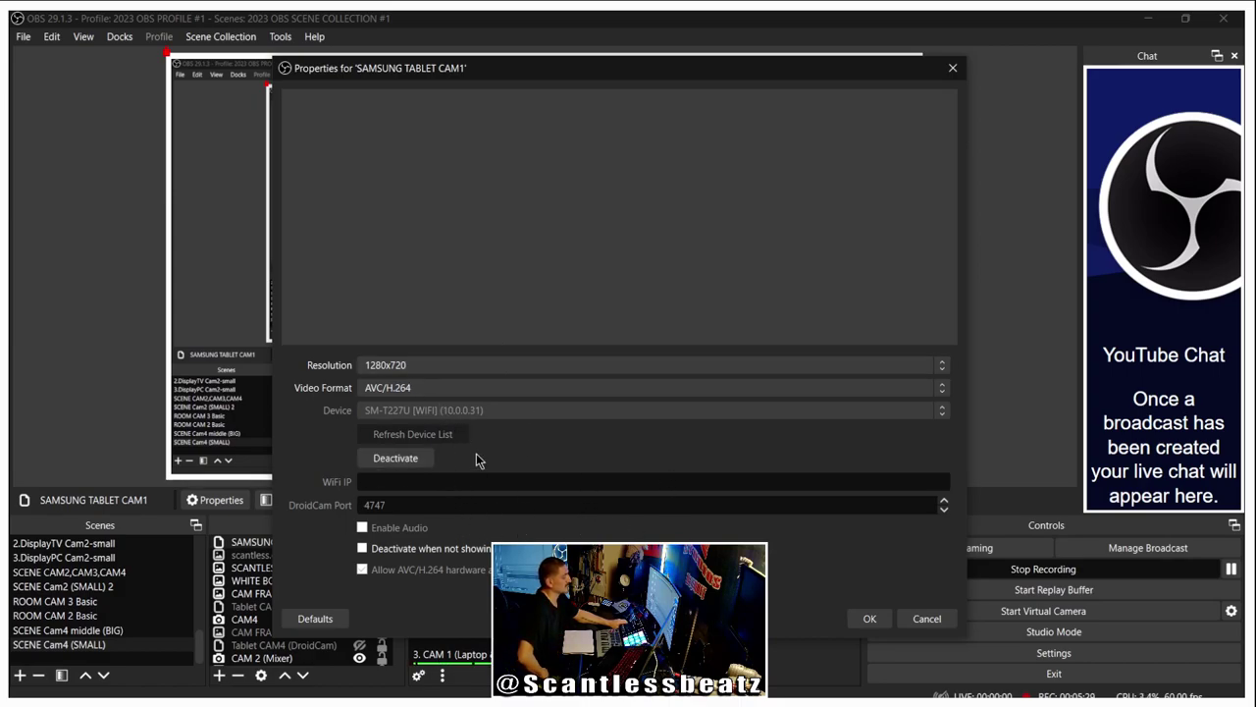
Confirm the tablet settings, hide SAMSUNG TABLET CAM1 and show Tablet CAM4 (DroidCam)
{"action": "left_click", "coordinate": [869, 619]}
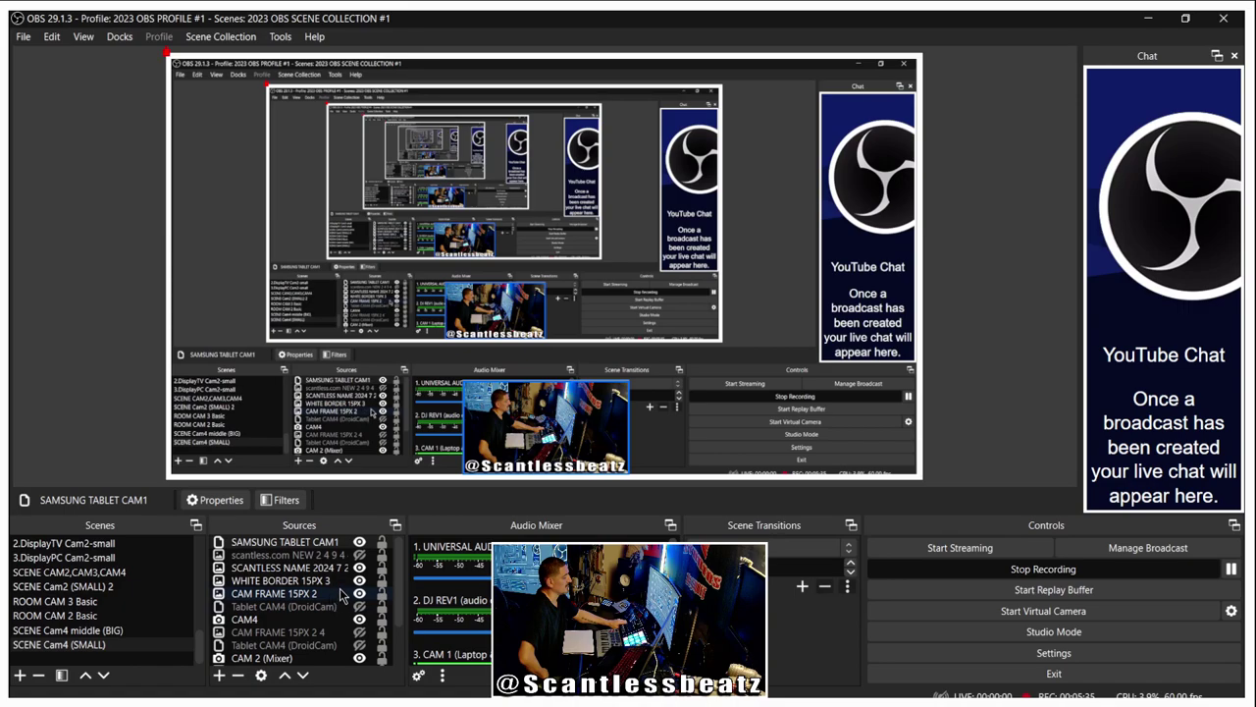
{"action": "left_click", "coordinate": [359, 541]}
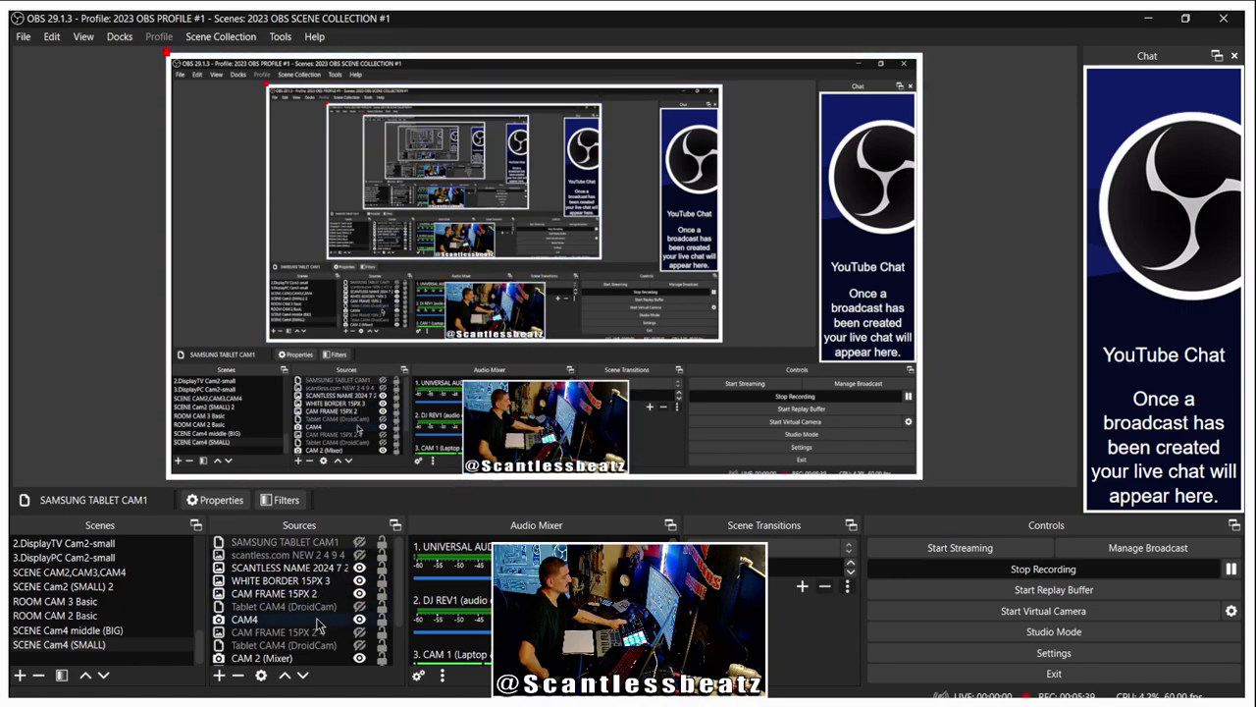
{"action": "scroll", "coordinate": [324, 619], "scroll_direction": "down", "scroll_amount": 2}
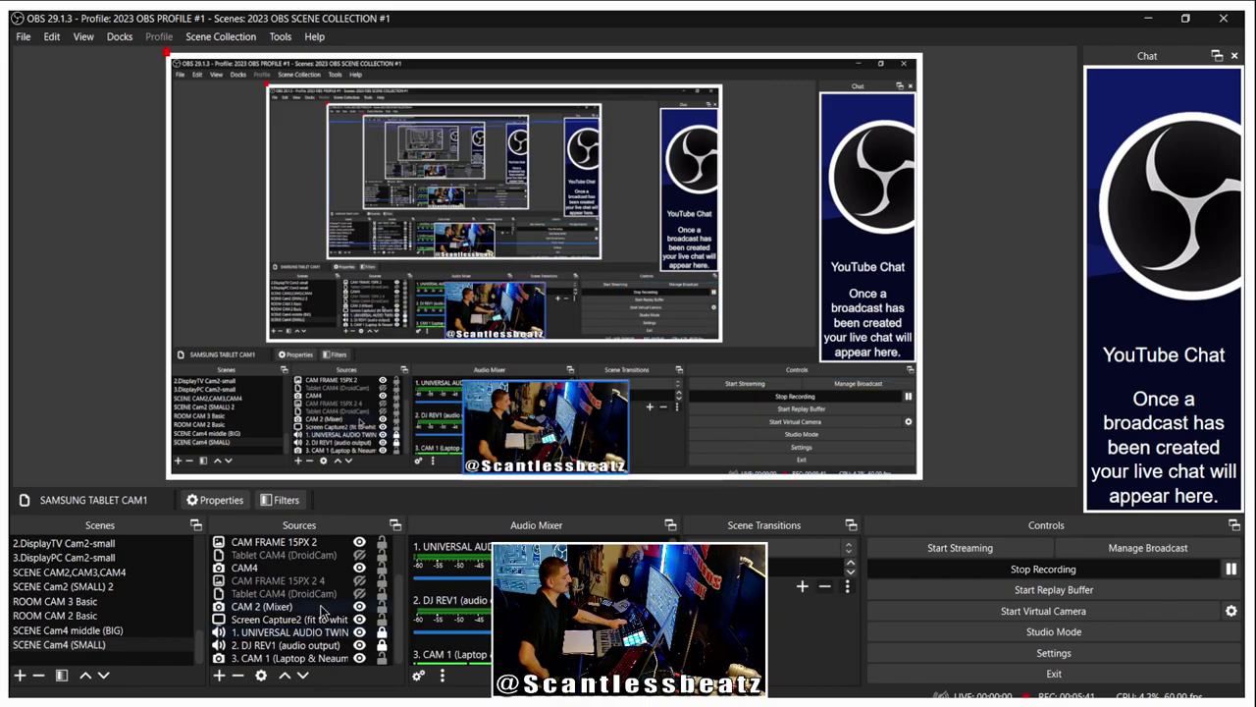
{"action": "left_click", "coordinate": [359, 593]}
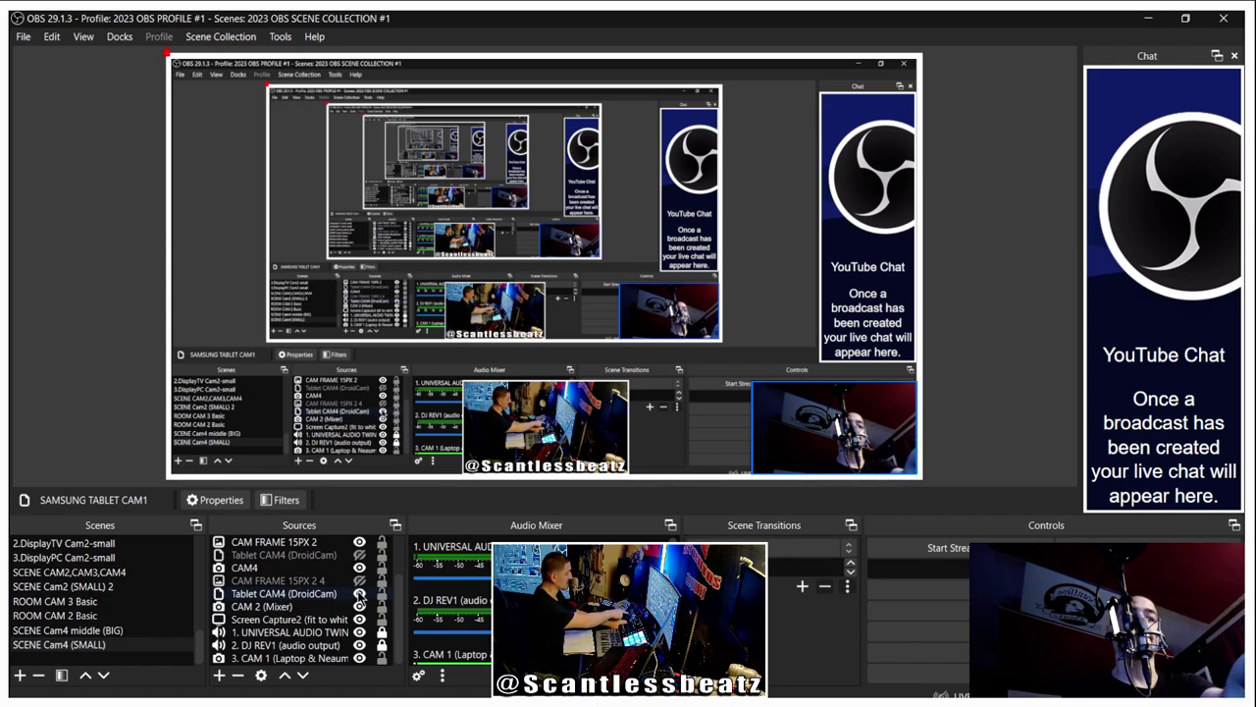
Undo a trial resize of the bottom-right camera and re-show the CAM FRAME 15PX 2 4 overlay
{"action": "left_click", "coordinate": [361, 658]}
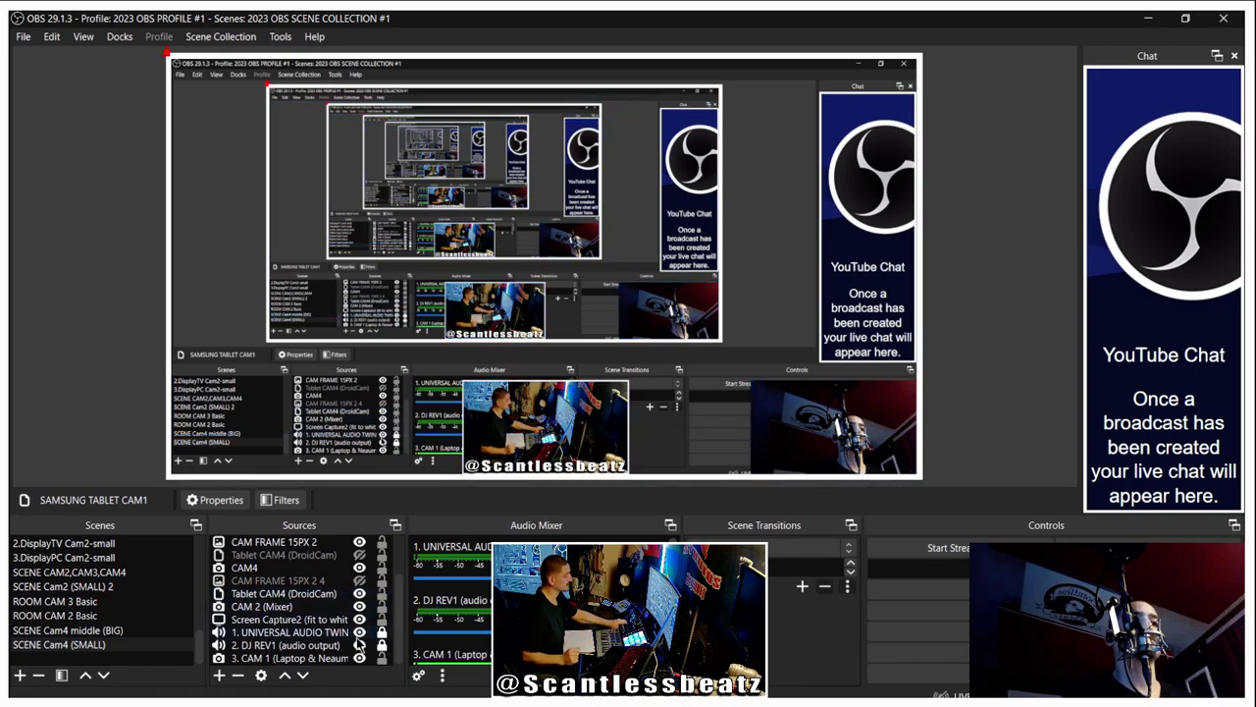
{"action": "left_click", "coordinate": [589, 294]}
{"action": "left_click", "coordinate": [785, 422]}
{"action": "left_click_drag", "start_coordinate": [746, 381], "coordinate": [748, 393]}
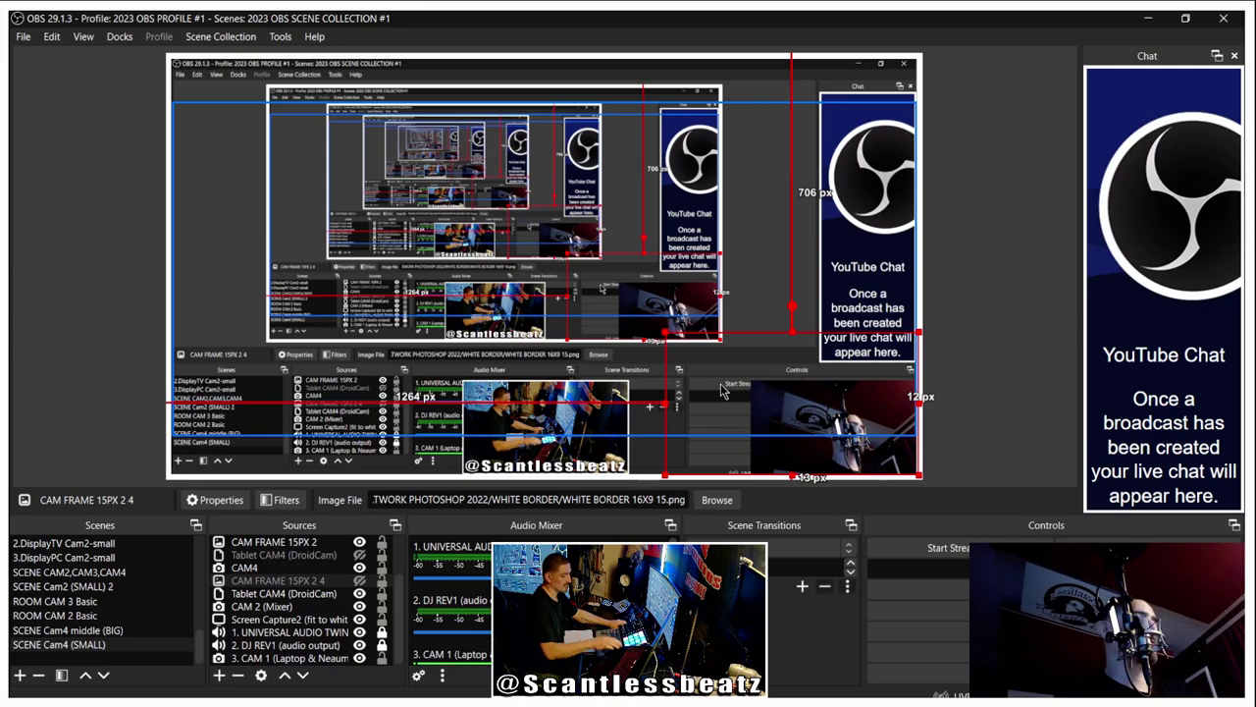
{"action": "key", "text": "ctrl+z"}
{"action": "left_click", "coordinate": [233, 592]}
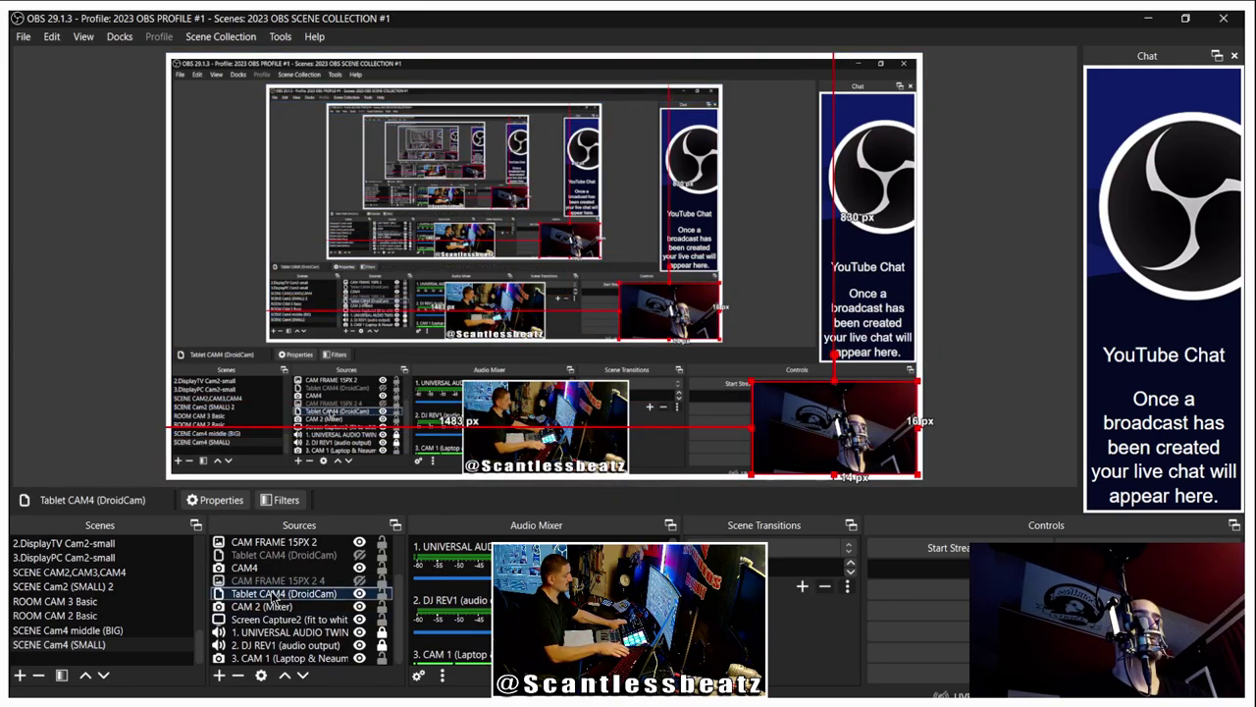
{"action": "left_click", "coordinate": [359, 582]}
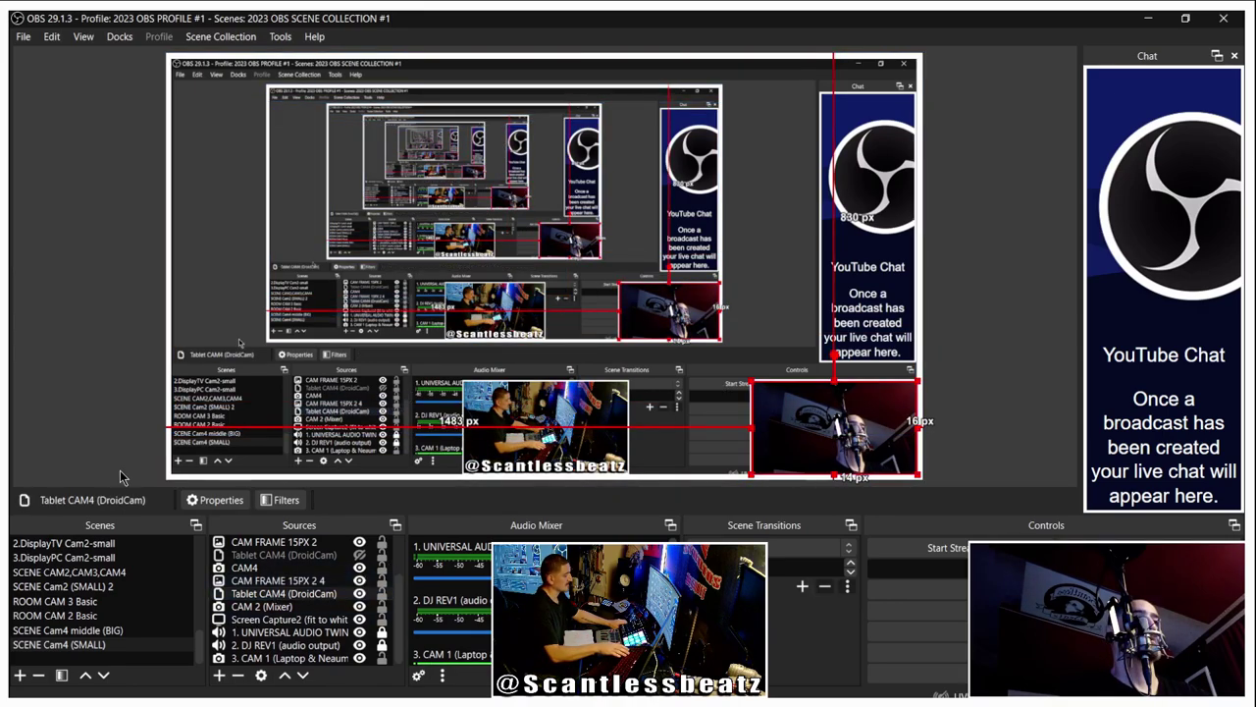
{"action": "left_click", "coordinate": [112, 442]}
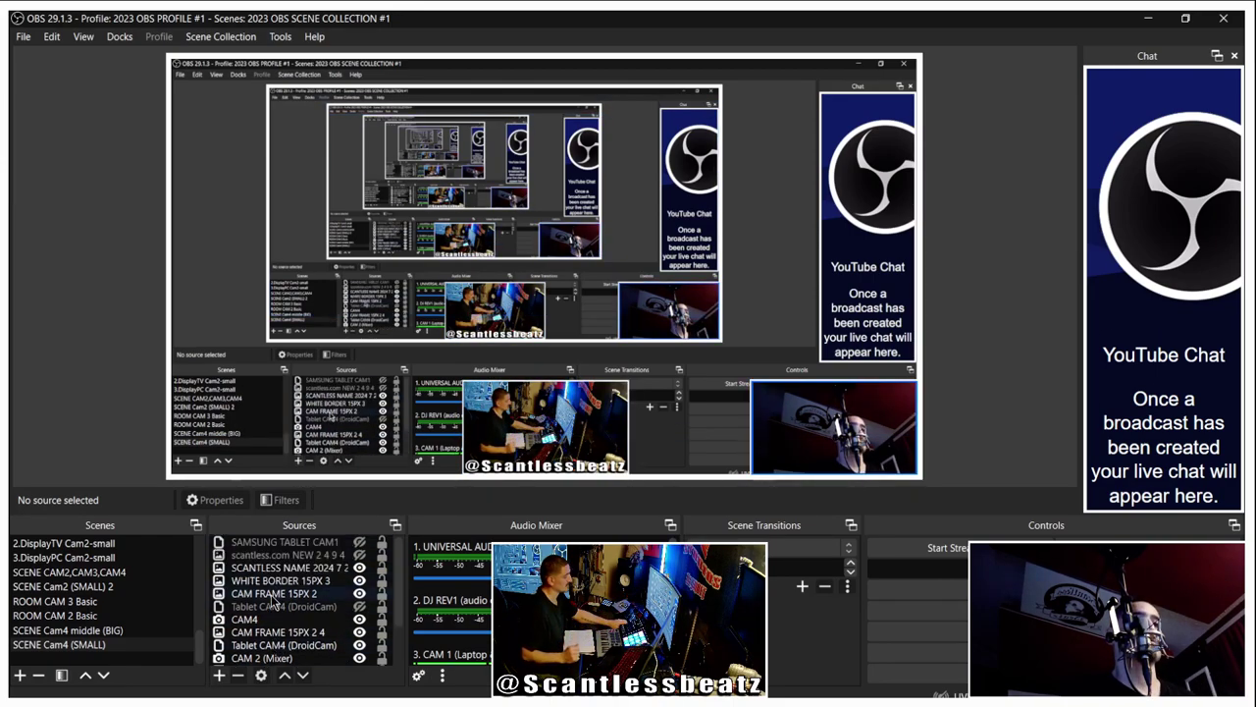
{"action": "scroll", "coordinate": [289, 569], "scroll_direction": "up", "scroll_amount": 2}
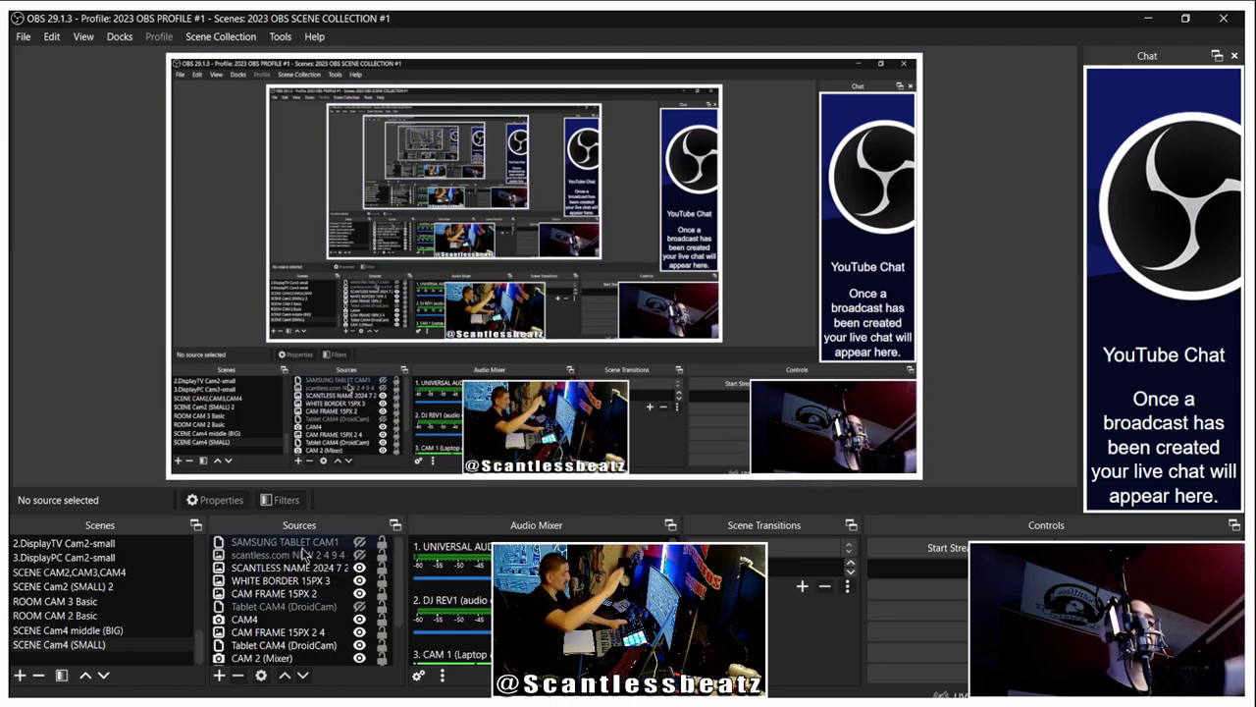
{"action": "left_click", "coordinate": [287, 569]}
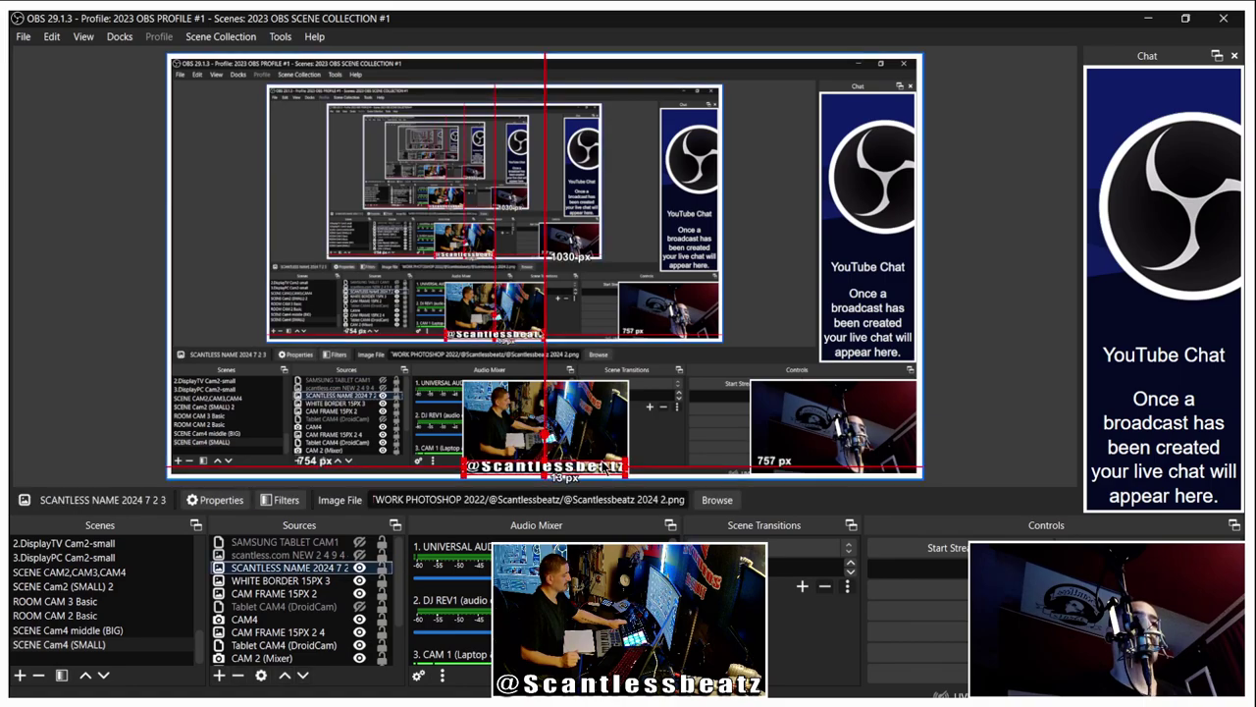
{"action": "left_click", "coordinate": [360, 568]}
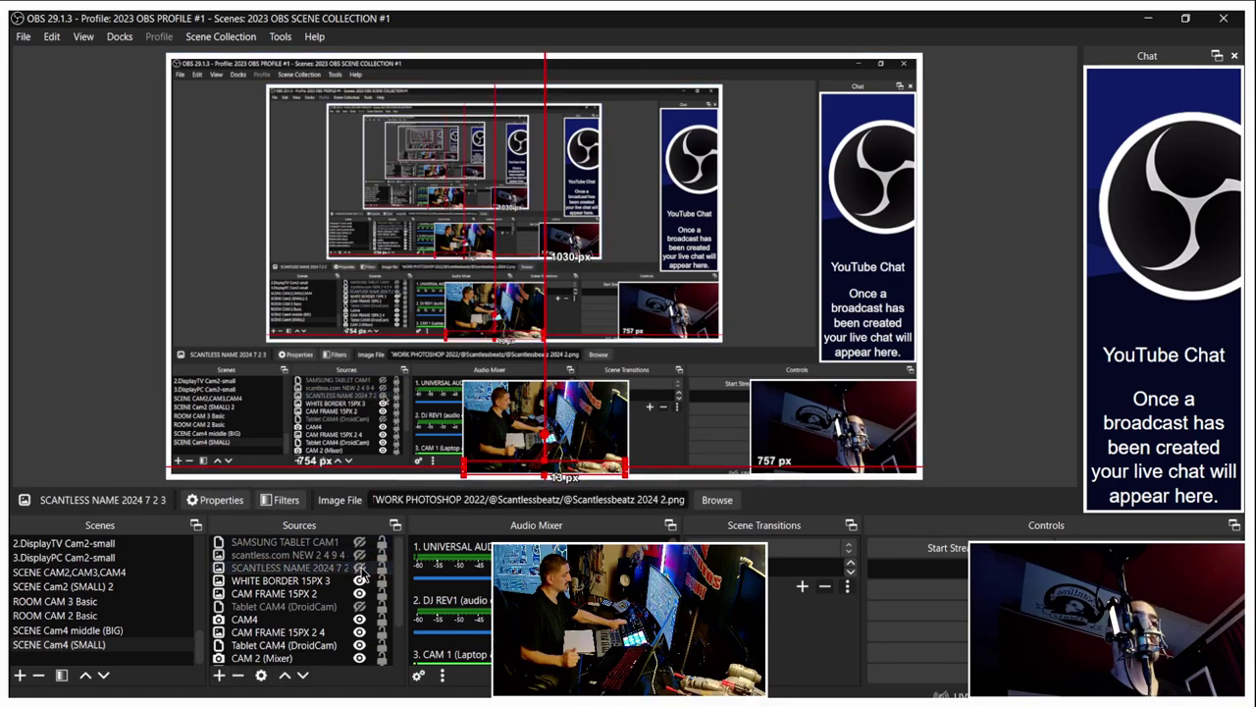
{"action": "left_click", "coordinate": [360, 568]}
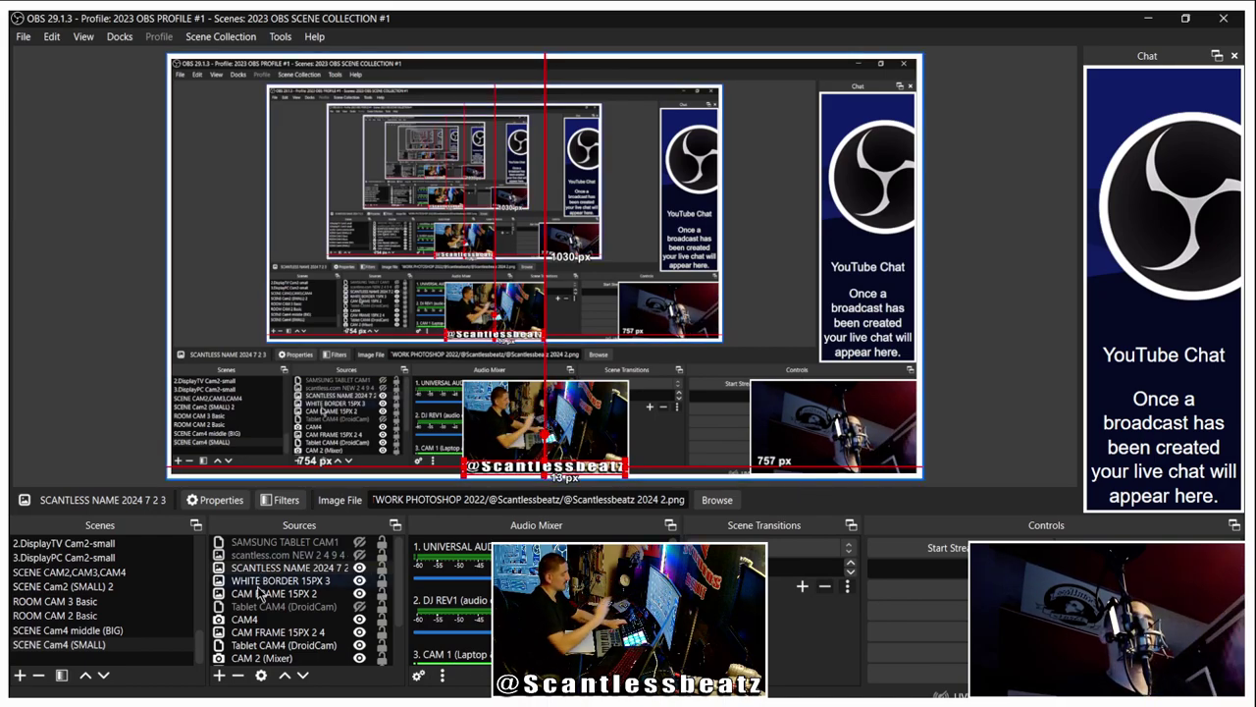
{"action": "left_click", "coordinate": [101, 421]}
Enlarge the Tablet CAM4 (DroidCam) feed and position it in the canvas's lower right
{"action": "left_click", "coordinate": [284, 645]}
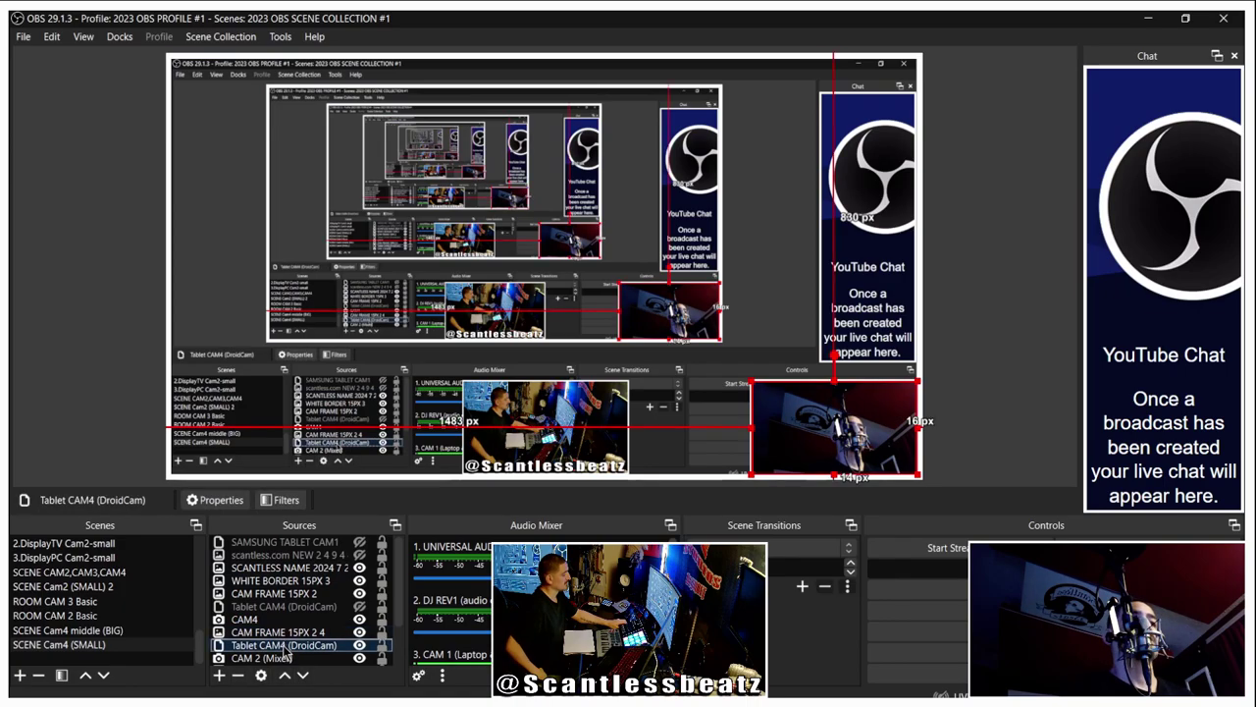
{"action": "left_click_drag", "start_coordinate": [750, 383], "coordinate": [510, 246]}
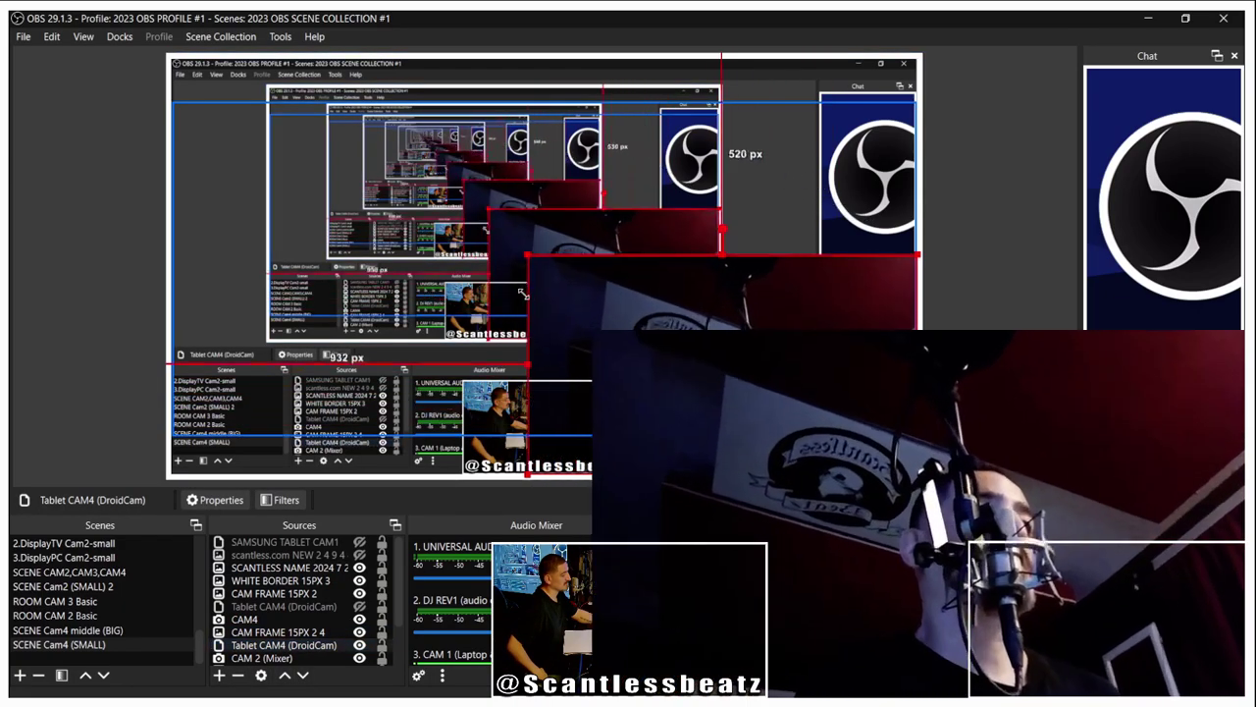
{"action": "left_click_drag", "start_coordinate": [714, 359], "coordinate": [533, 266]}
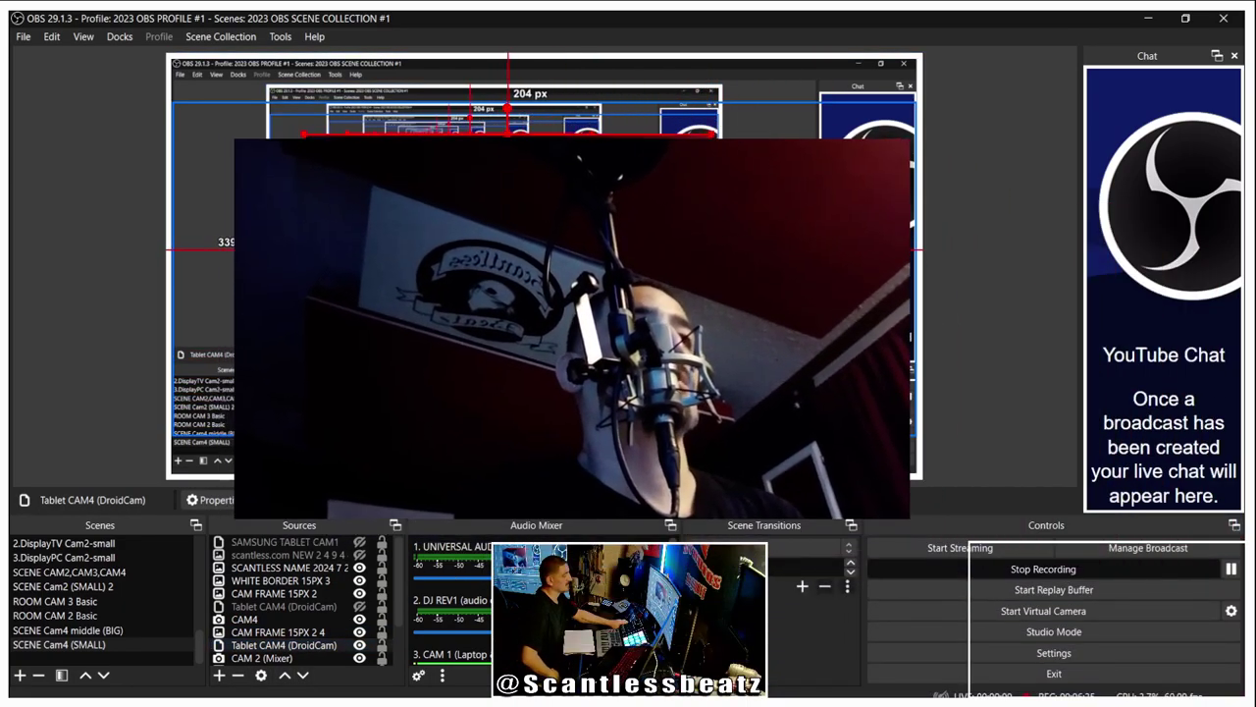
{"action": "mouse_move", "coordinate": [581, 337]}
{"action": "left_mouse_down"}
{"action": "mouse_move", "coordinate": [612, 507]}
{"action": "mouse_move", "coordinate": [903, 503]}
{"action": "left_mouse_up"}
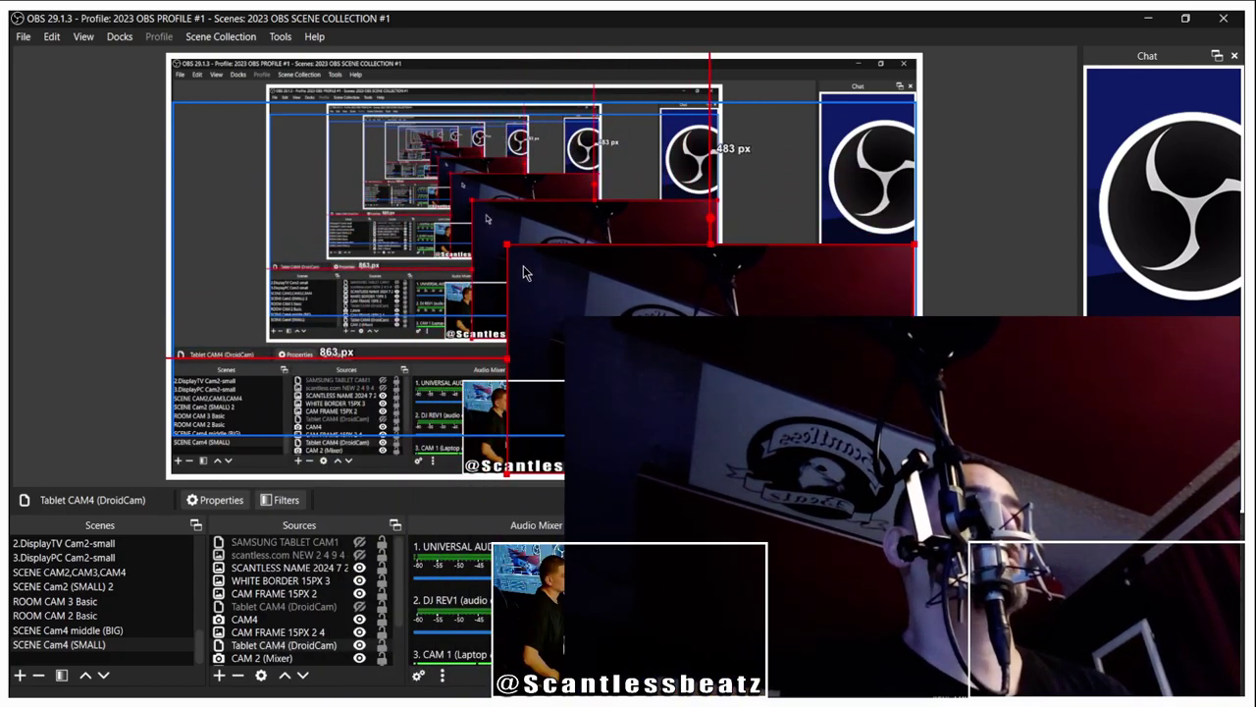
{"action": "left_click_drag", "start_coordinate": [520, 271], "coordinate": [685, 101]}
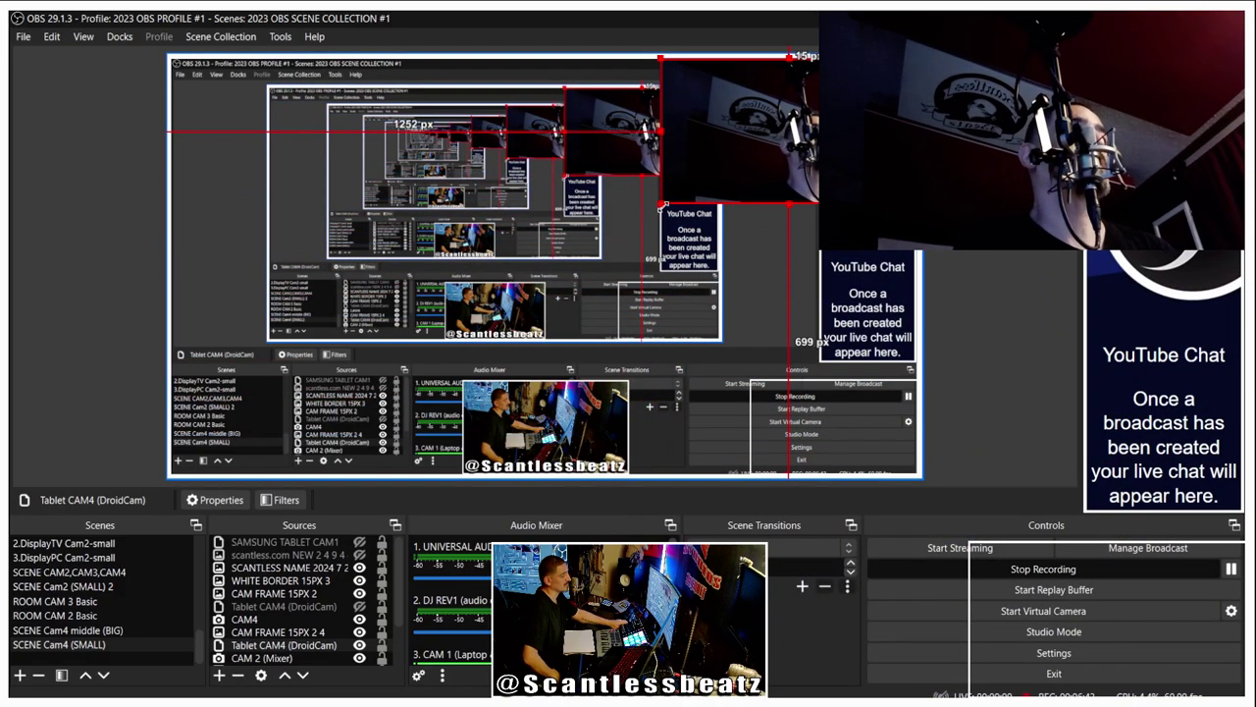
{"action": "mouse_move", "coordinate": [724, 158]}
{"action": "left_mouse_down"}
{"action": "mouse_move", "coordinate": [799, 411]}
{"action": "mouse_move", "coordinate": [789, 447]}
{"action": "mouse_move", "coordinate": [665, 322]}
{"action": "mouse_move", "coordinate": [672, 341]}
{"action": "left_mouse_up"}
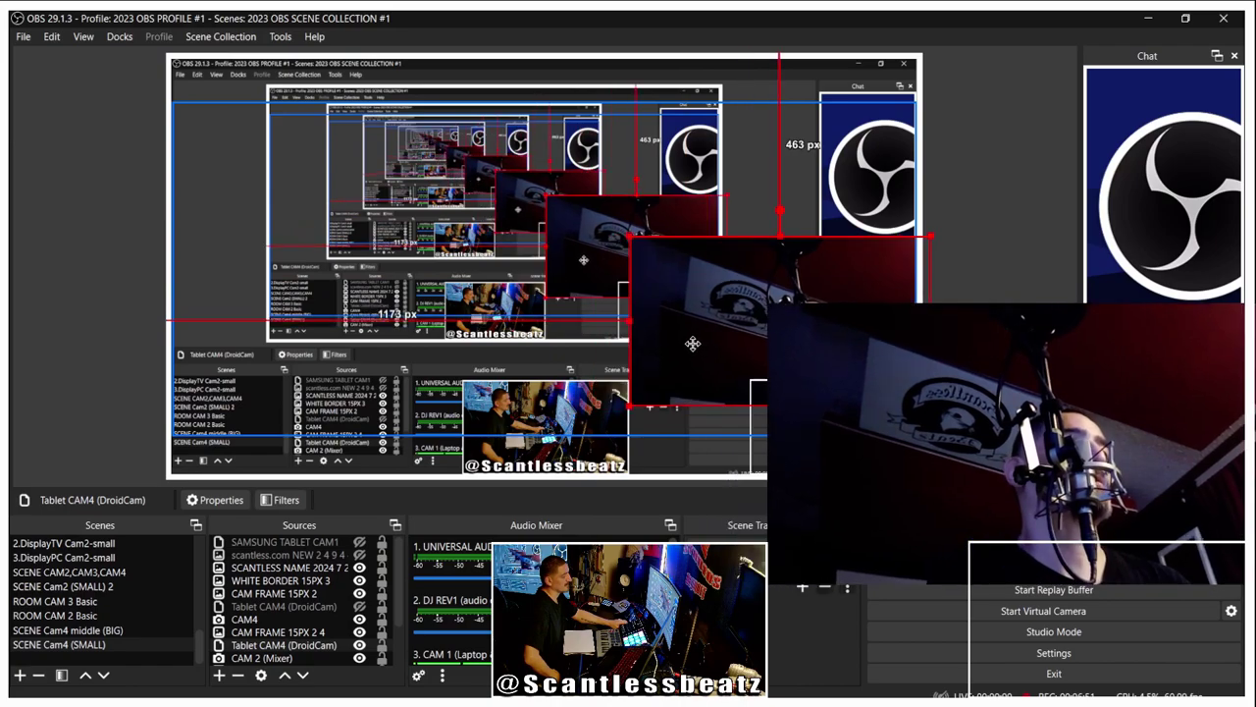
{"action": "left_click_drag", "start_coordinate": [672, 342], "coordinate": [681, 347]}
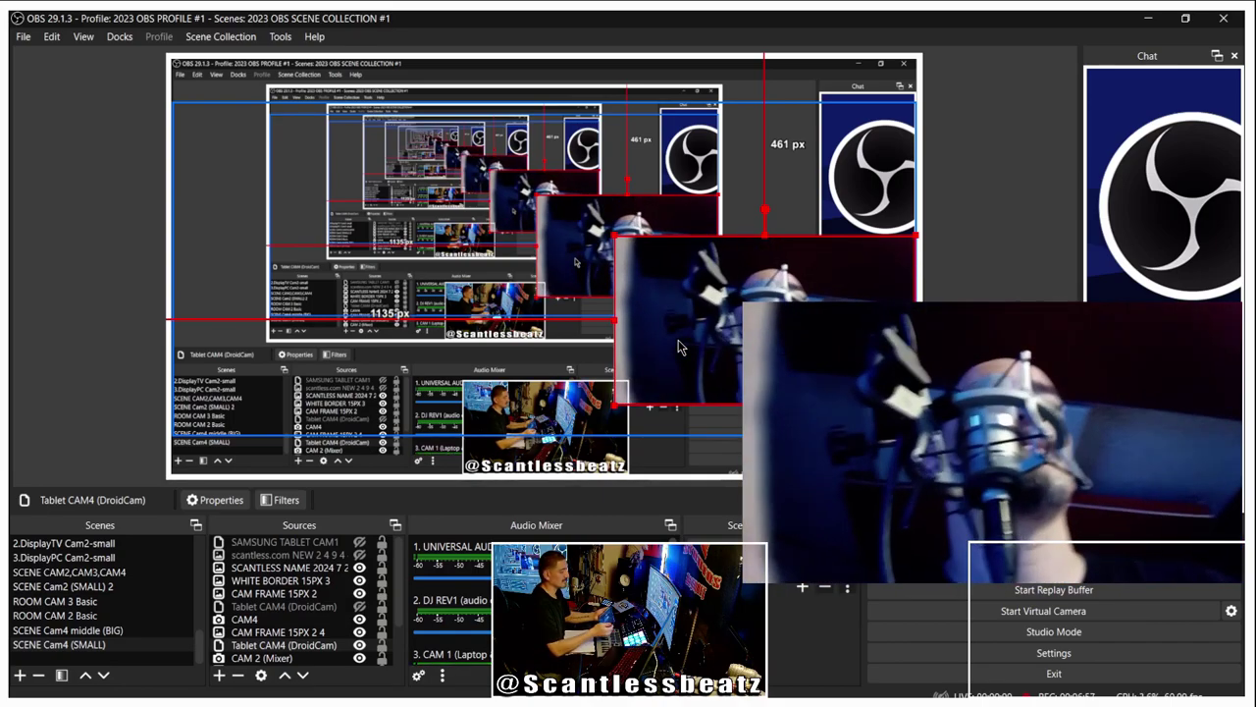
{"action": "left_click", "coordinate": [114, 332]}
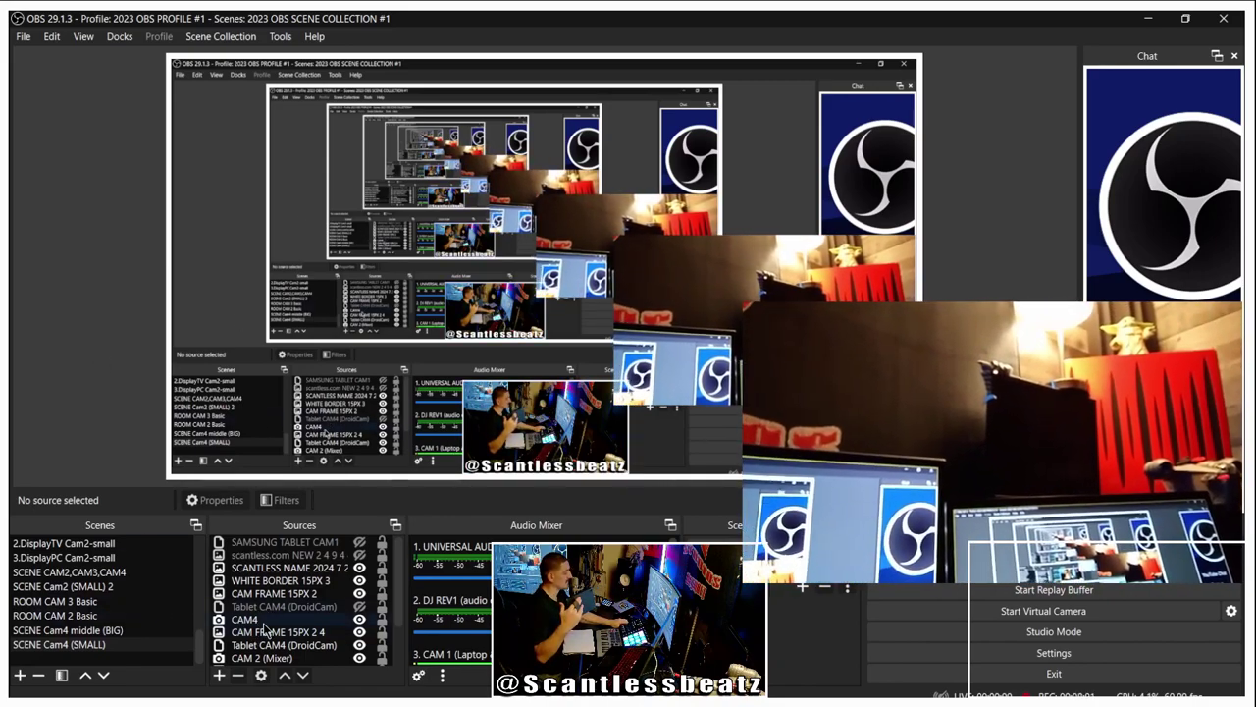
{"action": "scroll", "coordinate": [265, 623], "scroll_direction": "down", "scroll_amount": 2}
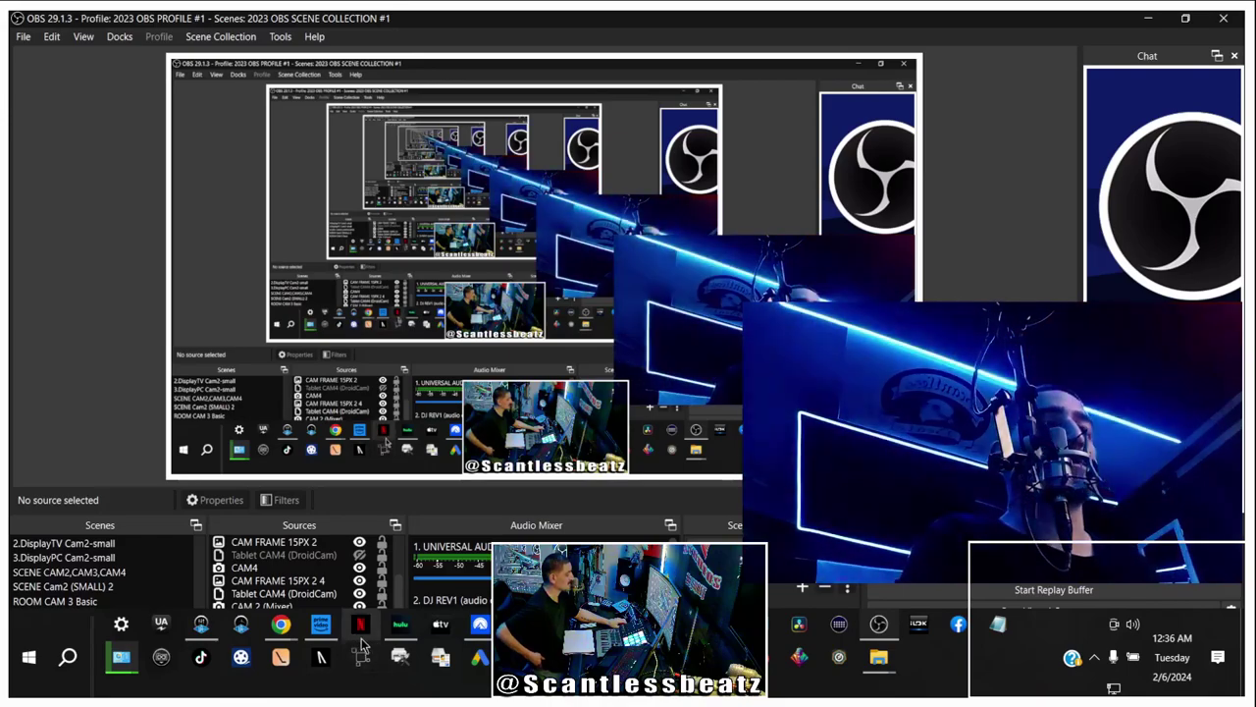
{"action": "mouse_move", "coordinate": [280, 624]}
{"action": "left_click", "coordinate": [231, 561]}
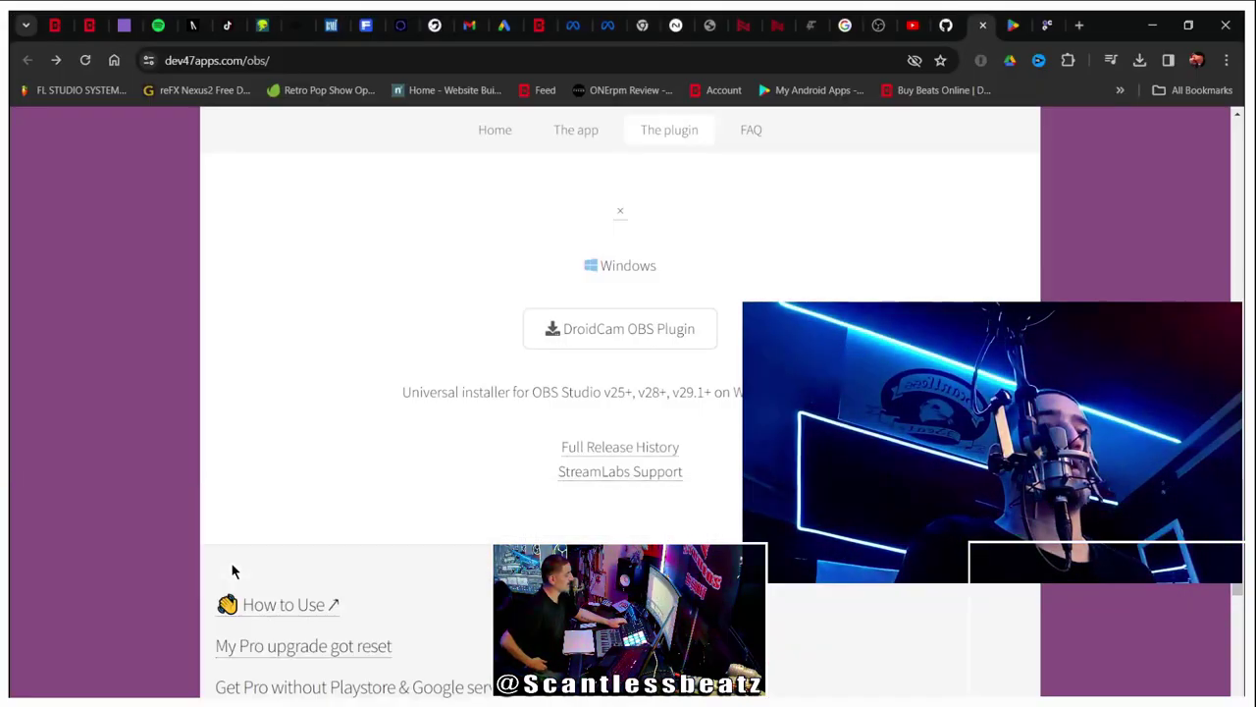
{"action": "left_click", "coordinate": [1152, 24]}
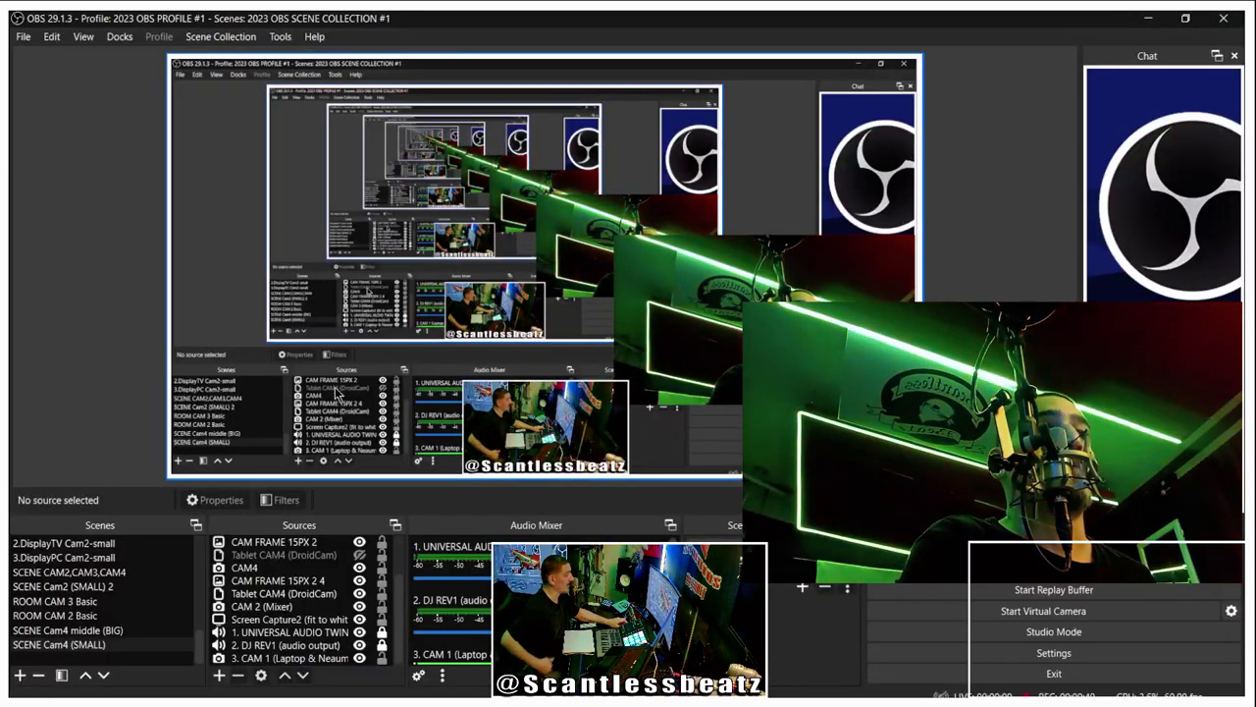
{"action": "left_click", "coordinate": [607, 328]}
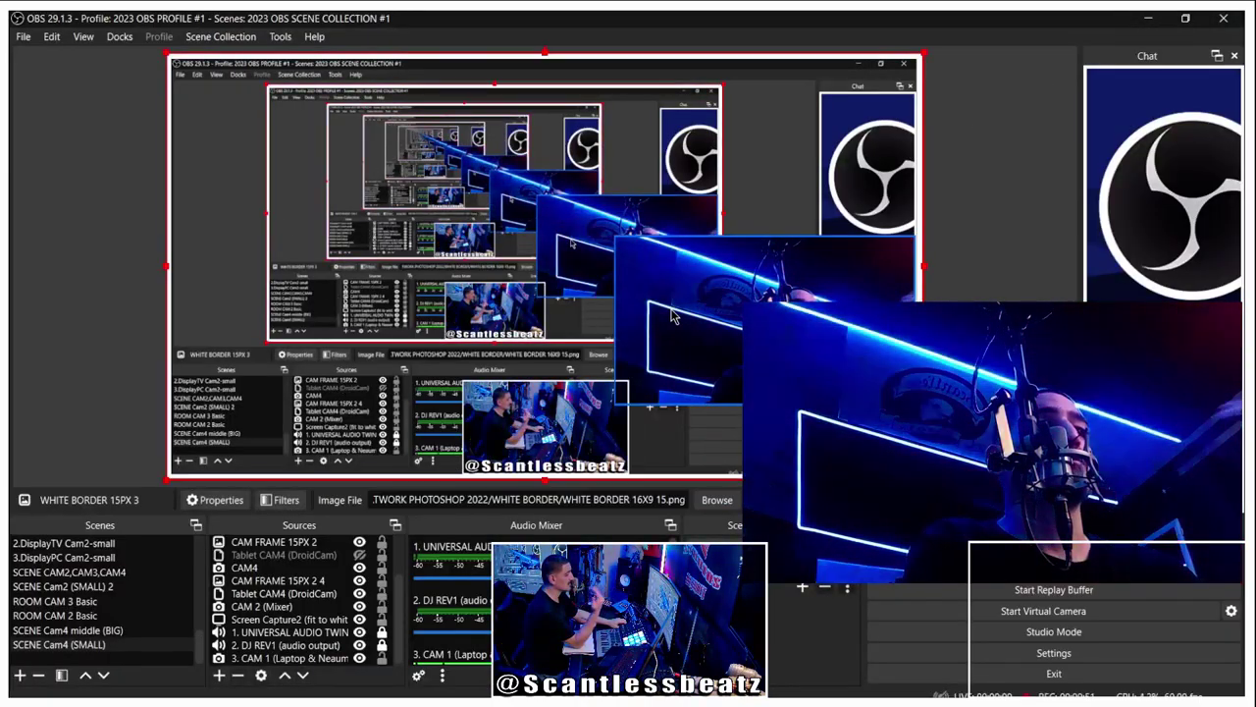
{"action": "left_click", "coordinate": [726, 302]}
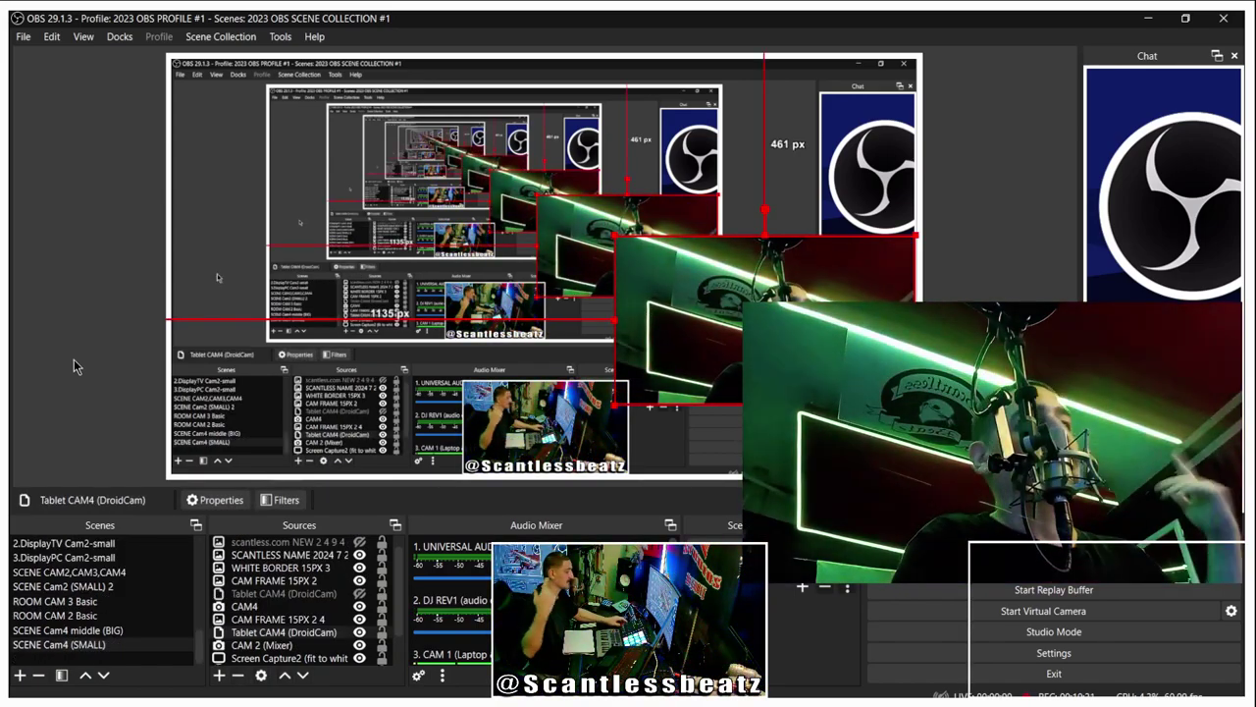
{"action": "left_click", "coordinate": [83, 249]}
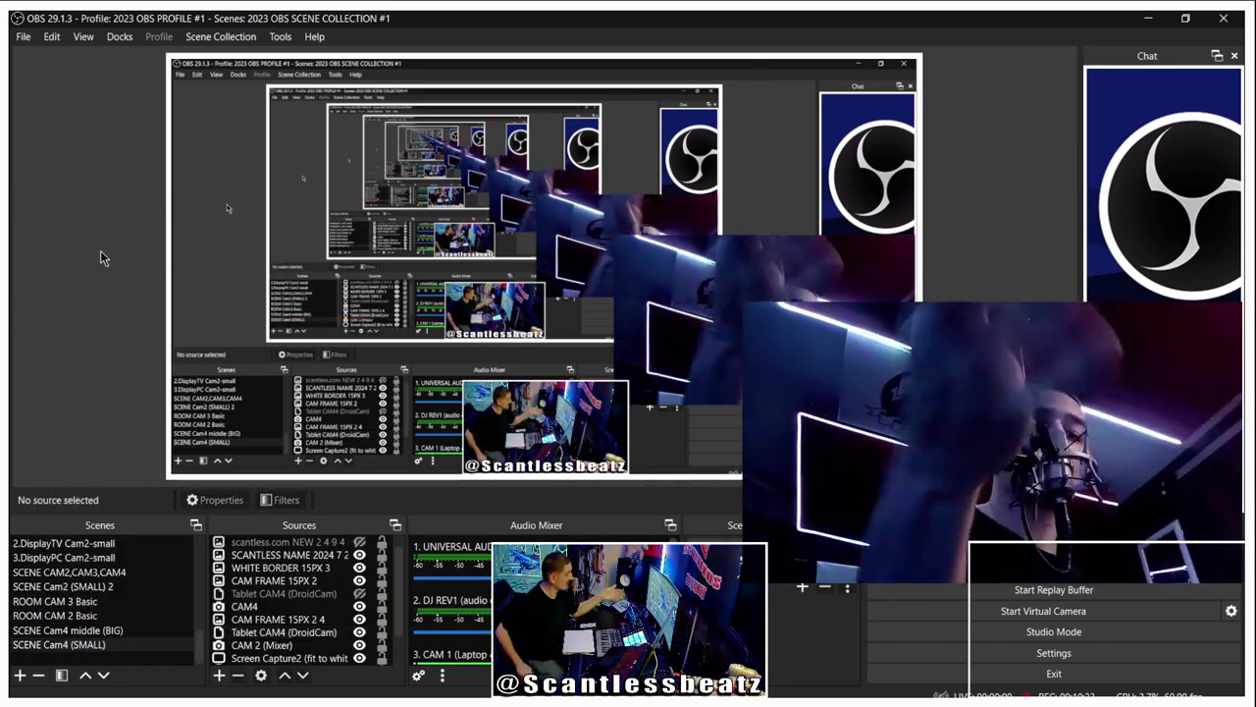